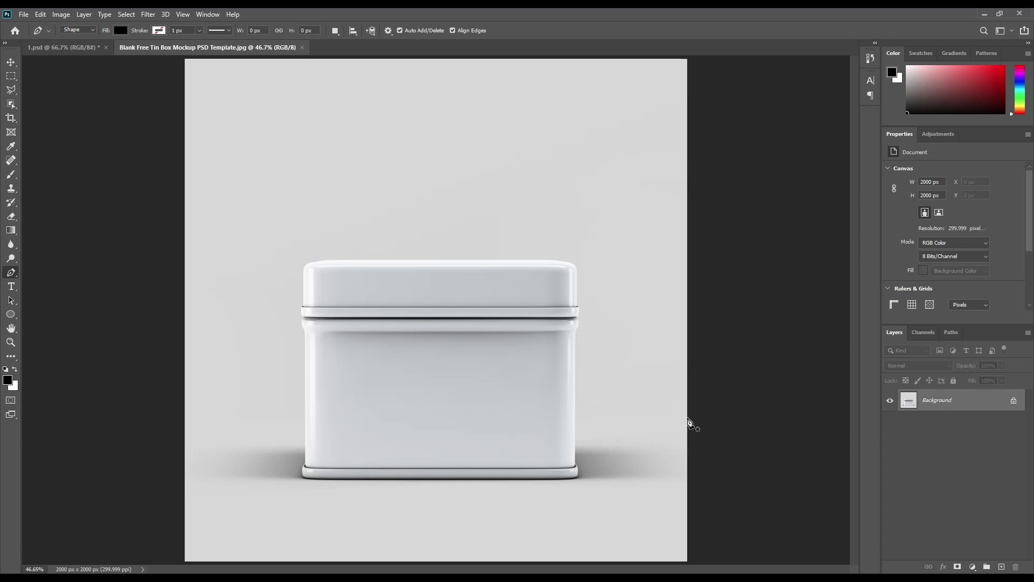
- Zoom in and trace the tin's lid top and left side down to the base with the Pen tool
left_click(11, 62)
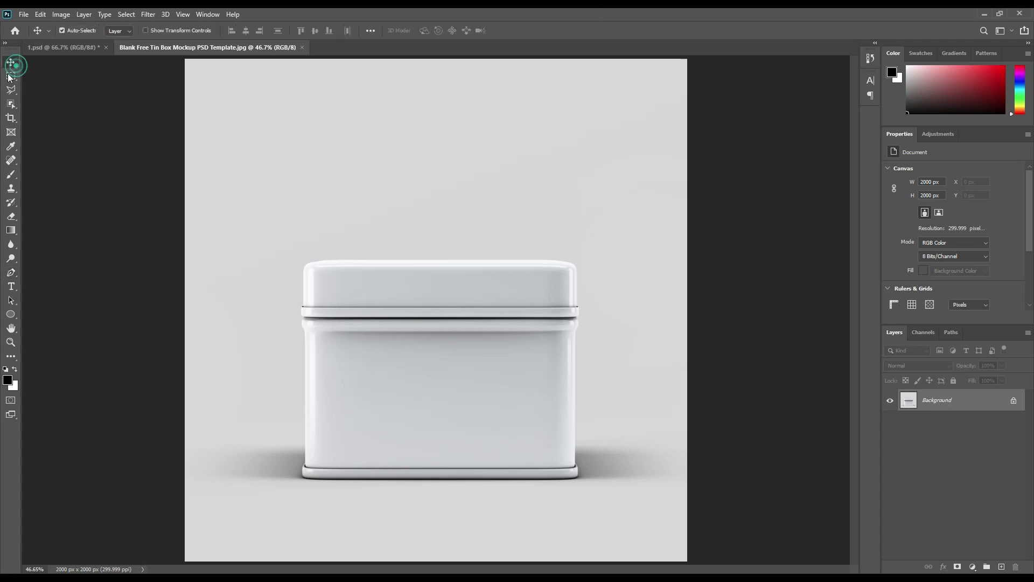
left_click(10, 275)
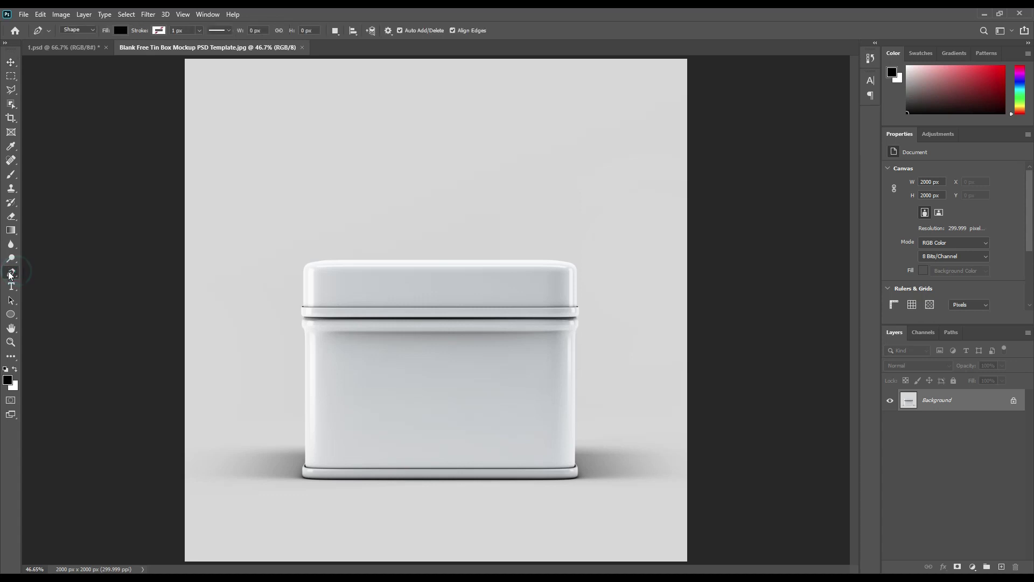
key("ctrl+plus")
key("ctrl+plus")
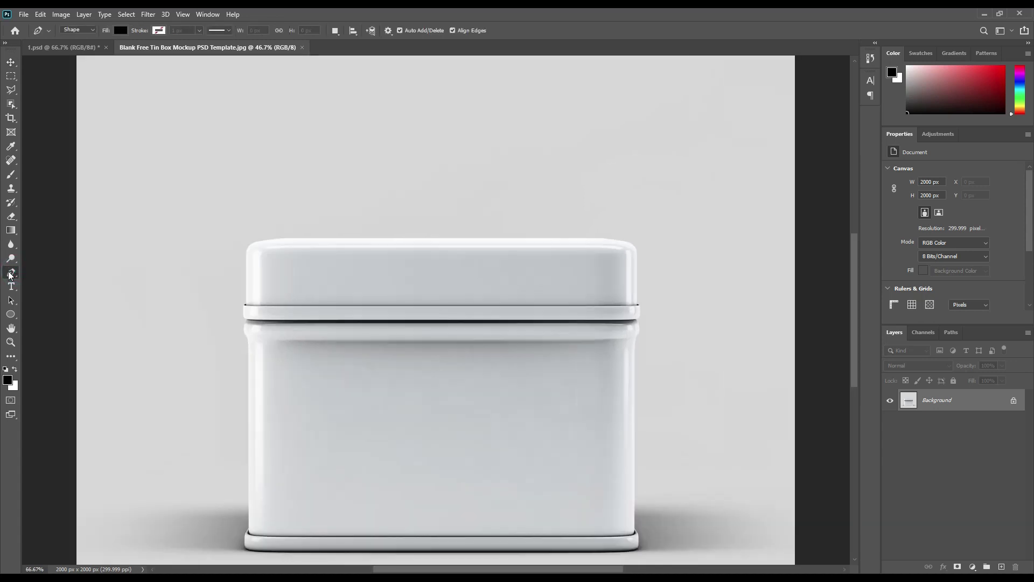
key("ctrl+plus")
key("ctrl+plus")
left_click(166, 183)
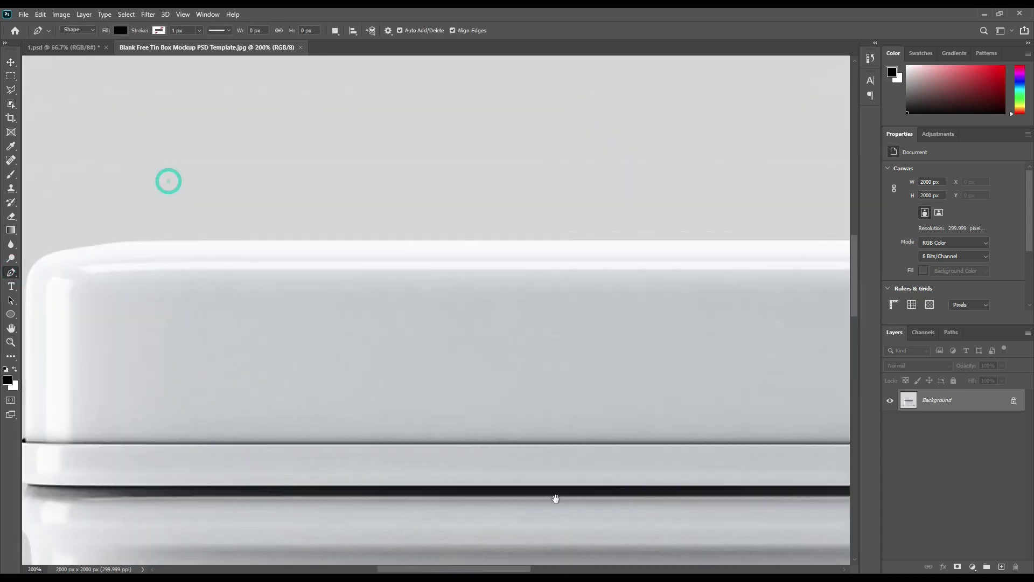
left_click_drag(550, 494, 544, 403)
left_click(384, 318)
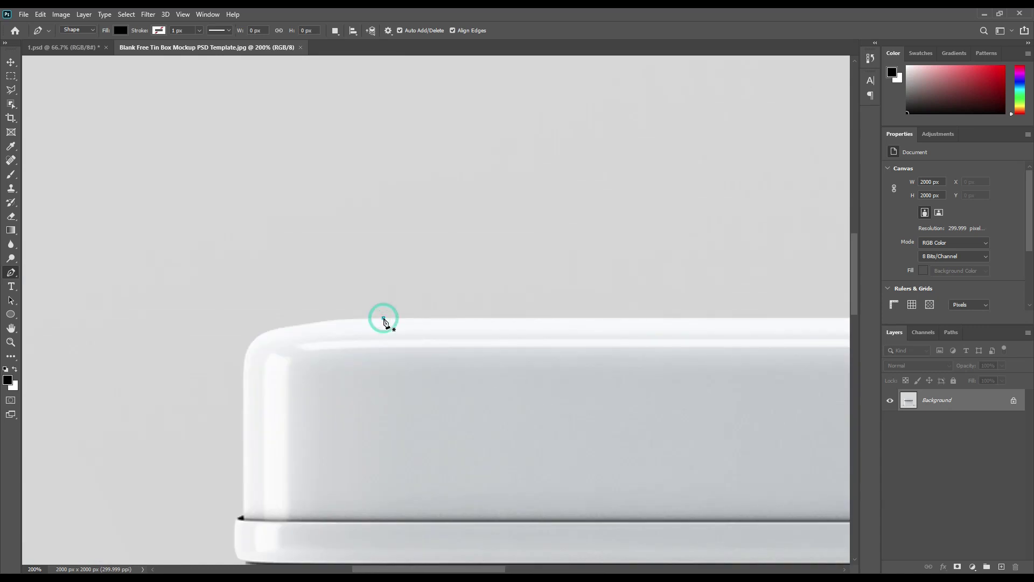
left_click(276, 333)
left_click(240, 519)
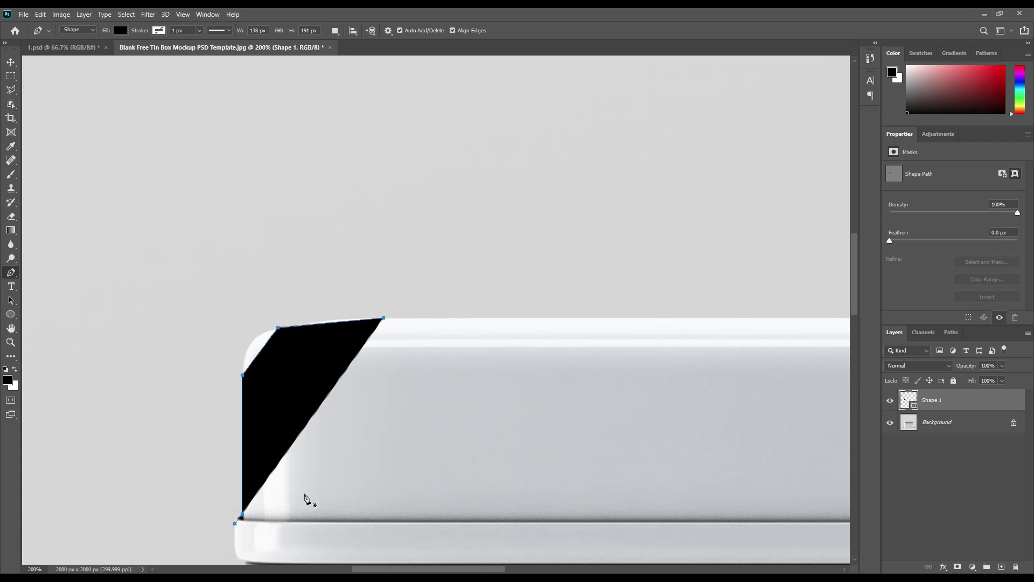
scroll(307, 496, "down", 5)
left_click(347, 247)
key("ctrl+z")
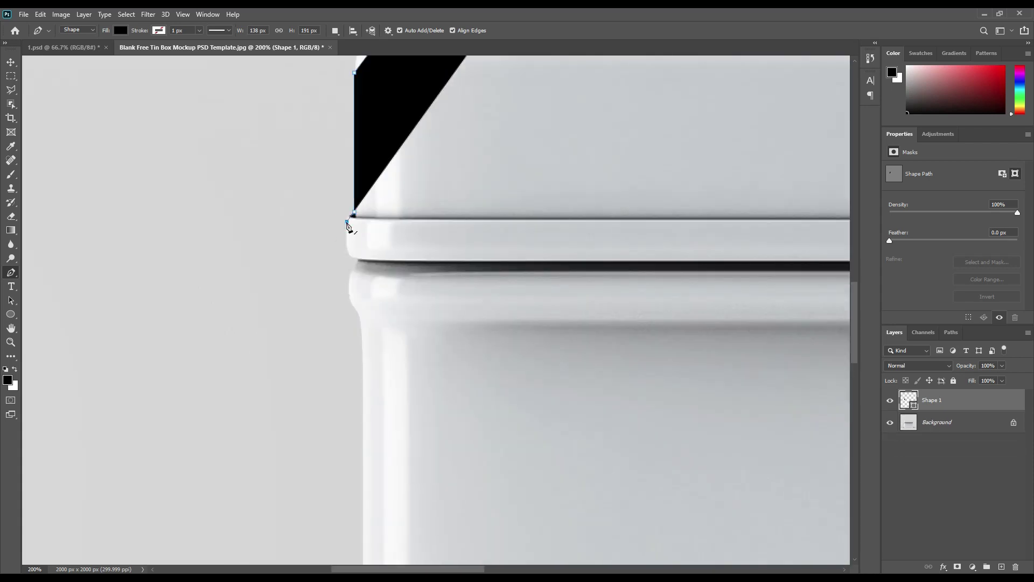
left_click(347, 244)
left_click(370, 343)
scroll(477, 376, "down", 8)
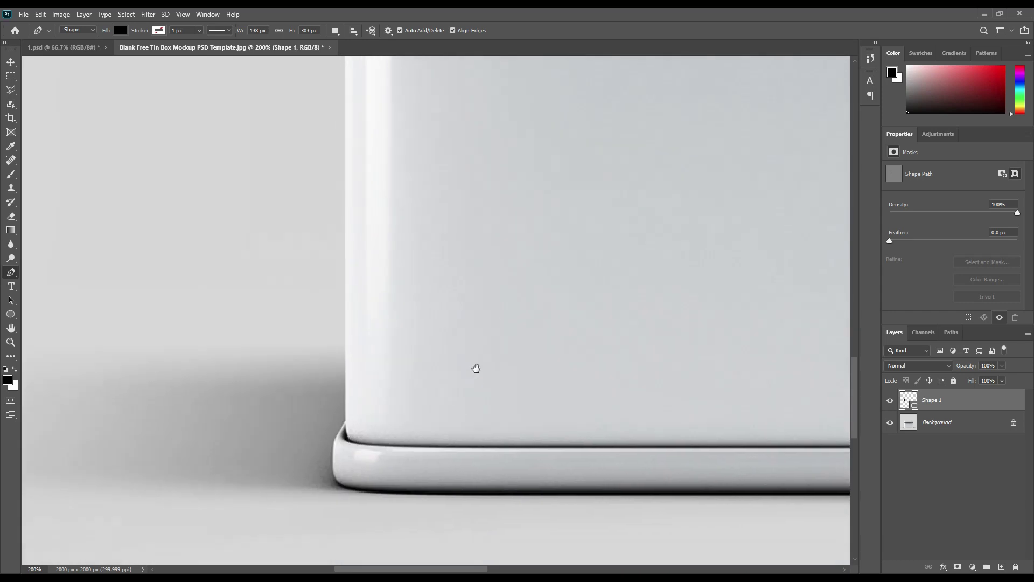
left_click(346, 420)
left_click(334, 450)
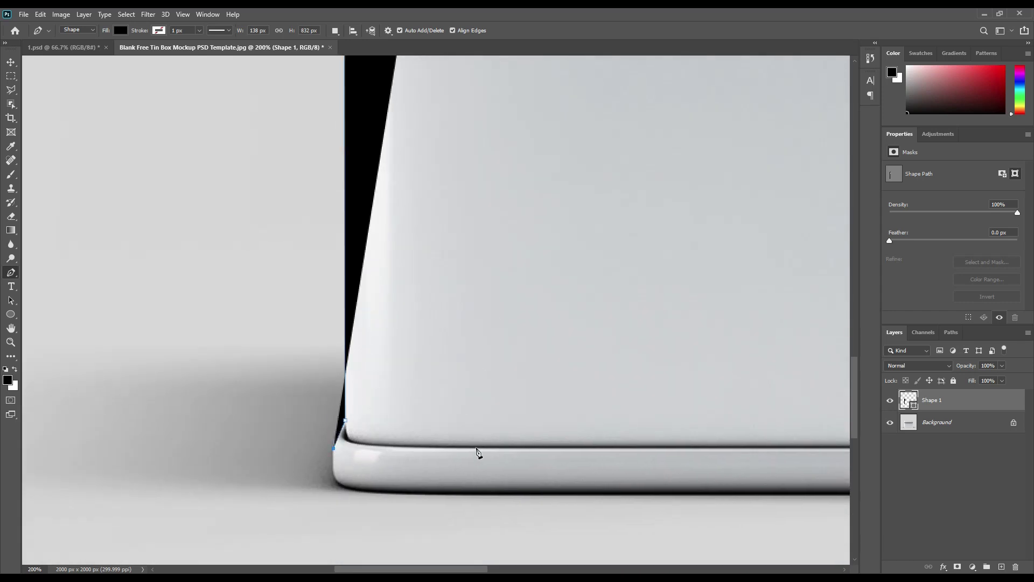
- Trace up the box's right side and lip, close the path, and set its opacity to 0%
scroll(362, 443, "right", 10)
left_click(646, 426)
scroll(687, 487, "up", 5)
left_click(650, 266)
left_click(654, 189)
left_click(659, 150)
left_click(649, 141)
scroll(688, 370, "up", 5)
left_click(651, 257)
left_click(615, 204)
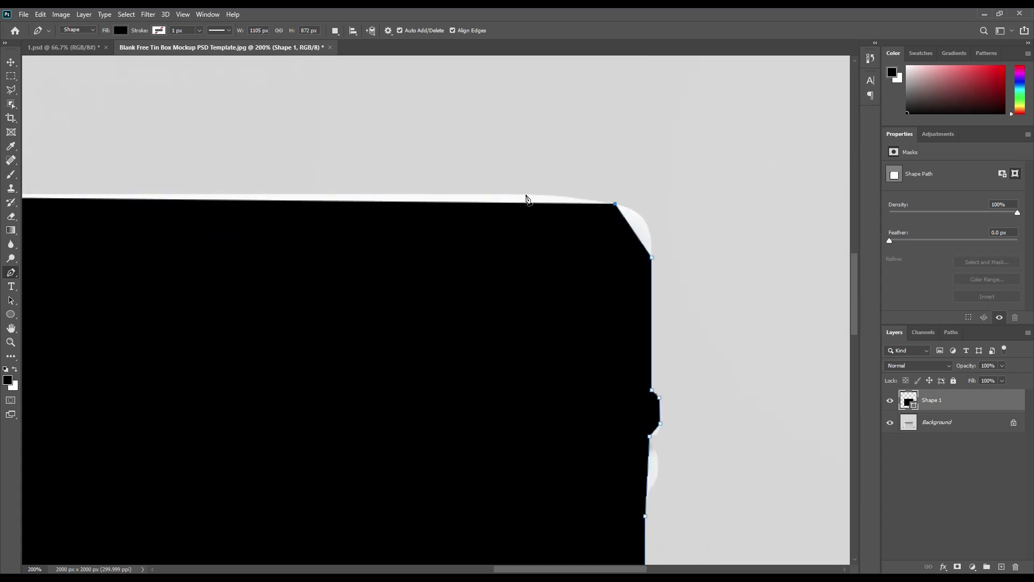
scroll(526, 200, "left", 10)
left_click(303, 193)
key("0")
key("0")
- Add anchor points to bend the outline around the lid lip and top-right curve
right_click(10, 272)
left_click(54, 301)
left_click_drag(179, 226, 170, 217)
scroll(237, 254, "up", 3)
left_click_drag(186, 345, 175, 344)
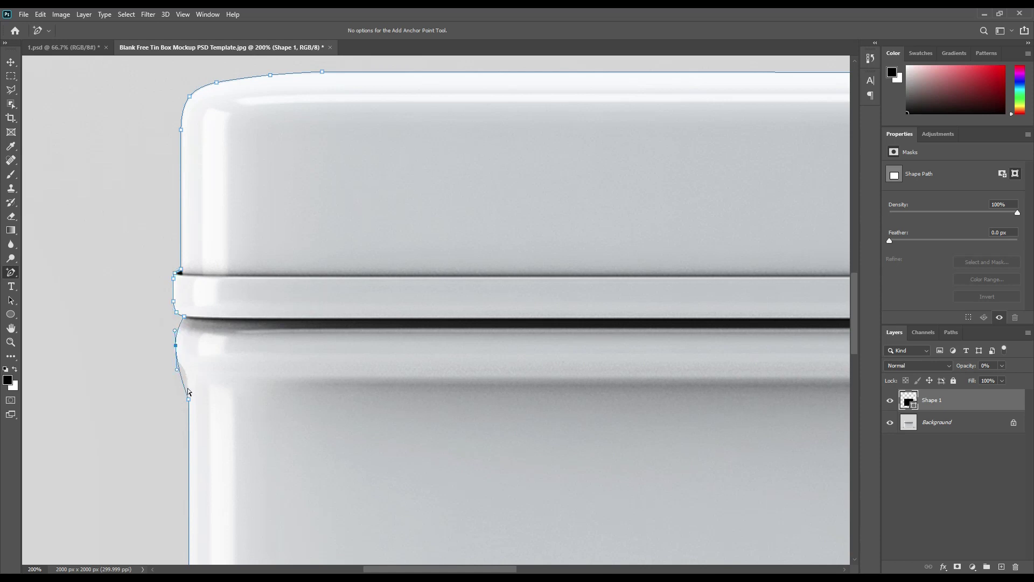
scroll(286, 377, "right", 10)
scroll(286, 377, "down", 2)
left_click_drag(450, 282, 461, 280)
left_click_drag(450, 320, 457, 285)
left_click(455, 250)
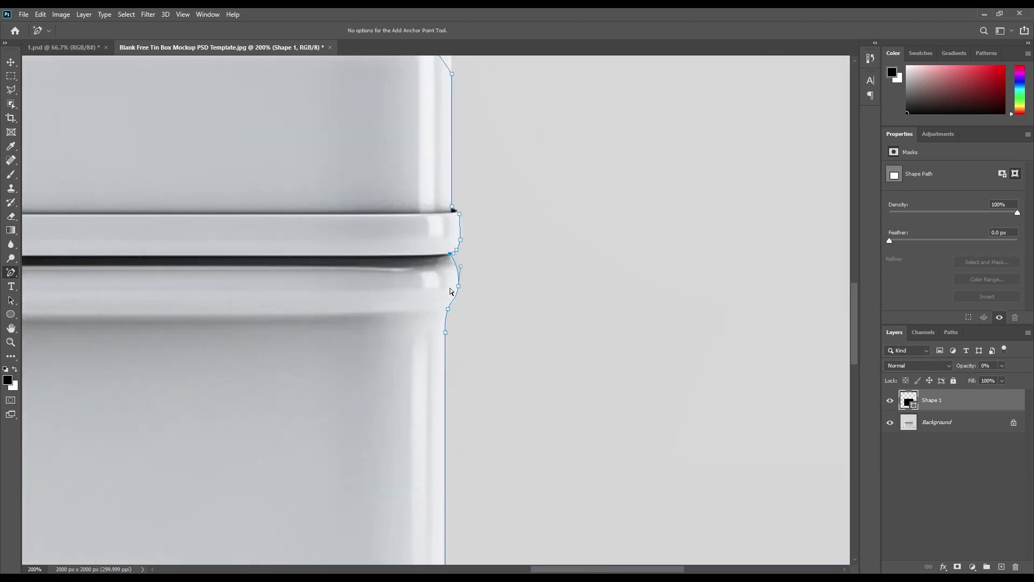
scroll(458, 242, "up", 3)
left_click(455, 239)
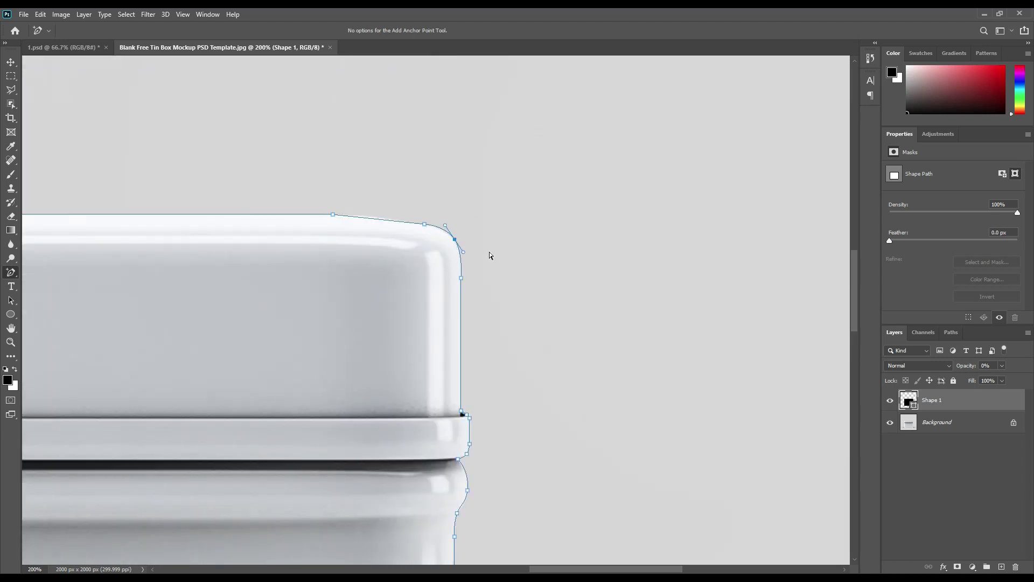
- Add anchor points so the outline hugs the bottom-left and bottom-right rounded corners
scroll(444, 339, "down", 8)
scroll(445, 338, "left", 10)
scroll(445, 339, "down", 1)
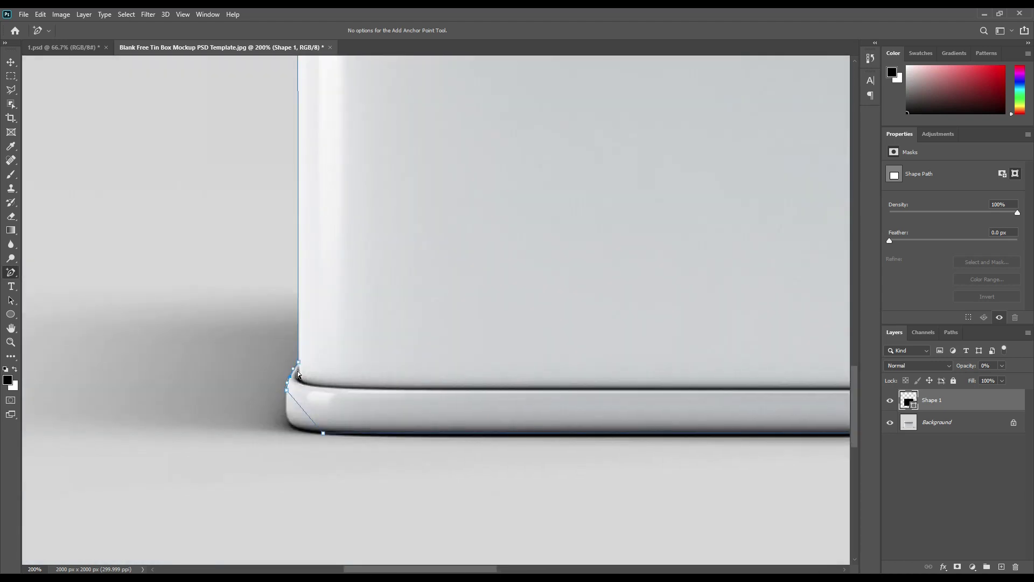
left_click_drag(303, 420, 290, 422)
left_click(300, 429)
scroll(381, 351, "right", 10)
scroll(381, 350, "down", 2)
left_click(547, 341)
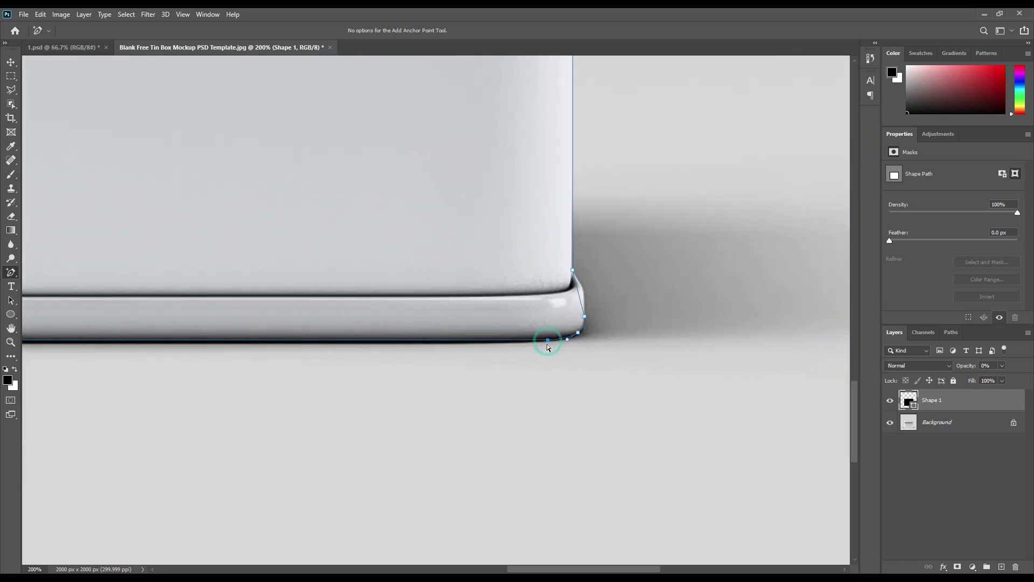
left_click(584, 290)
scroll(664, 161, "up", 8)
scroll(699, 247, "left", 8)
- Fit the canvas, drag Shape 1 into a new group, and rename the group 'Object ID'
key("ctrl+0")
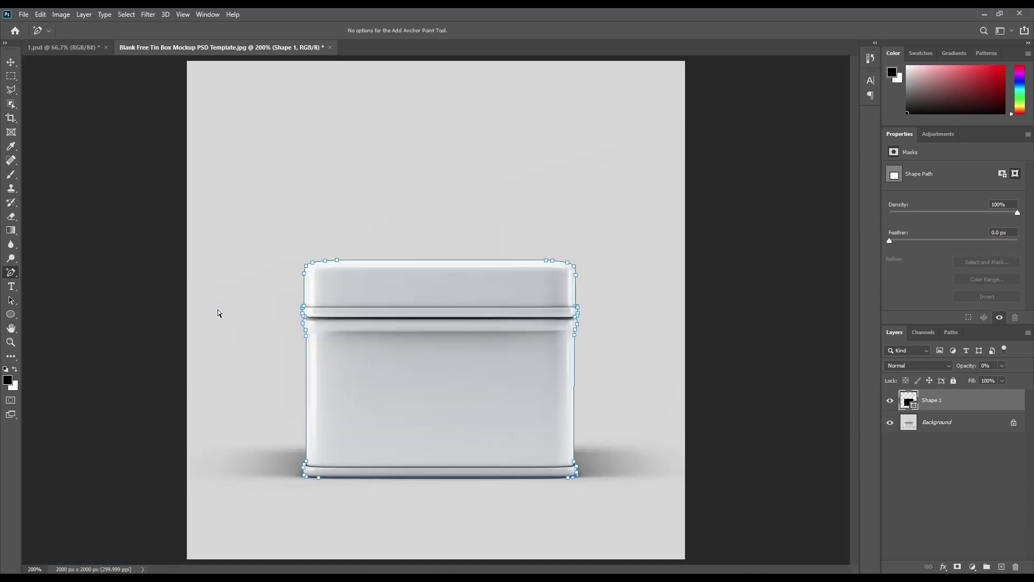
left_click(945, 429)
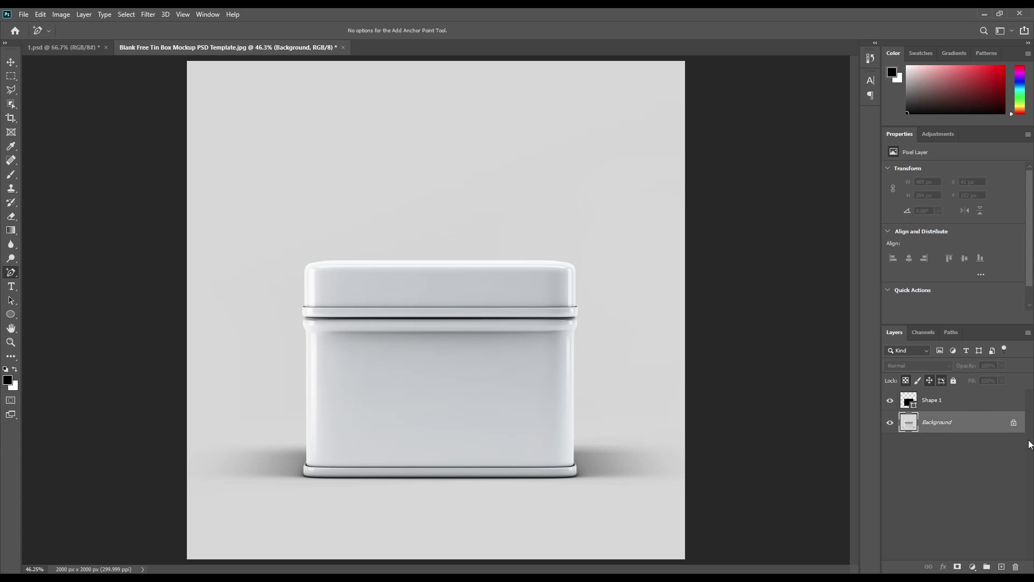
left_click_drag(934, 406, 986, 567)
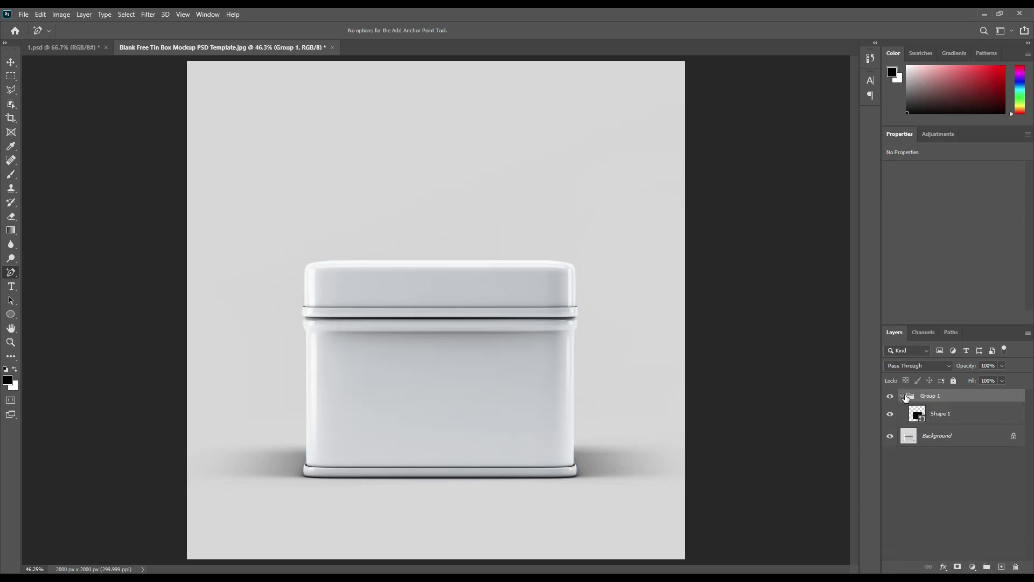
left_click(903, 396)
double_click(930, 396)
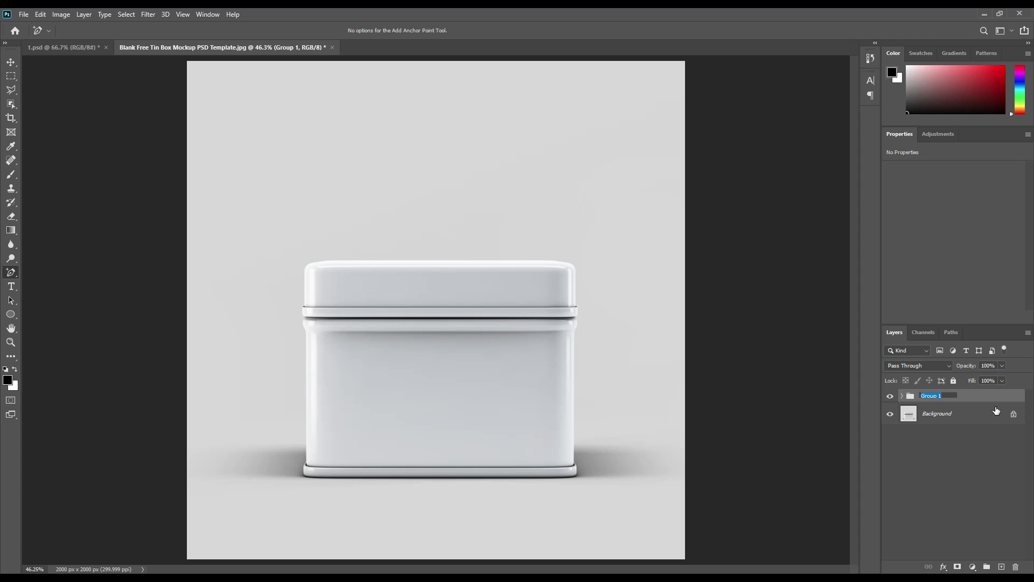
type("Object ID")
key("Return")
left_click(949, 416)
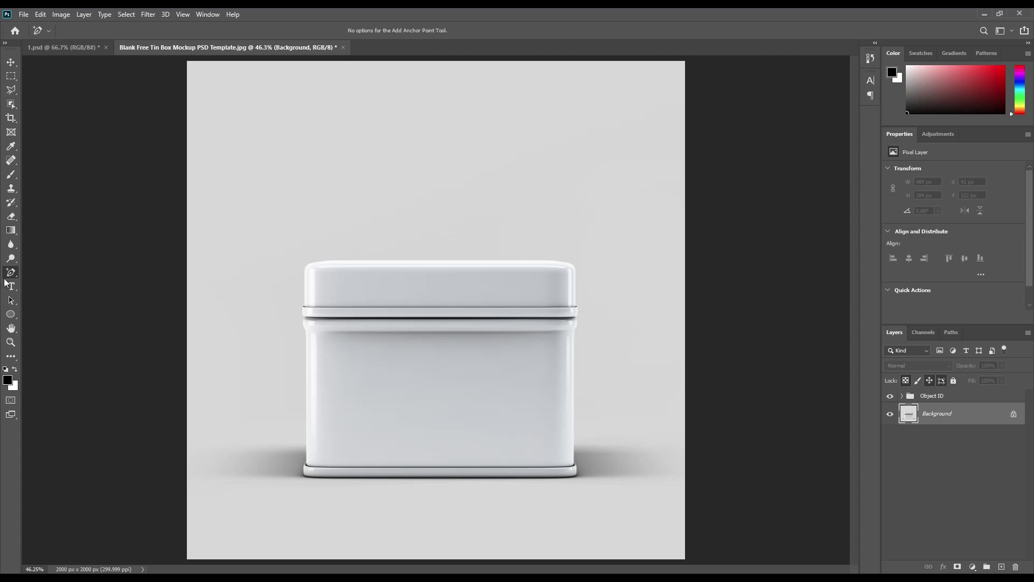
- Draw a rectangle with the Rectangle Tool covering the tin box
left_click(13, 318)
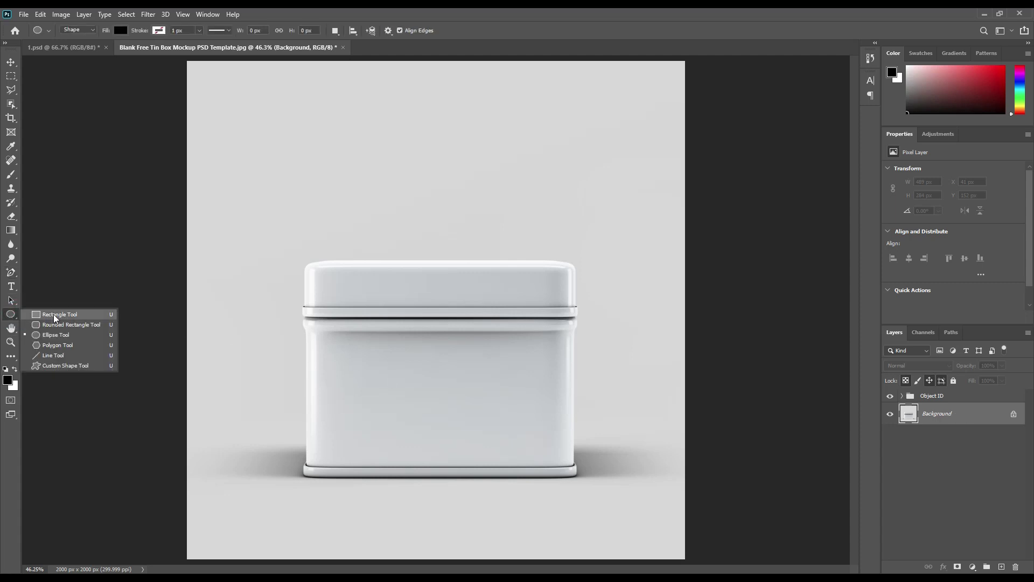
left_click(53, 314)
left_click_drag(295, 253, 589, 481)
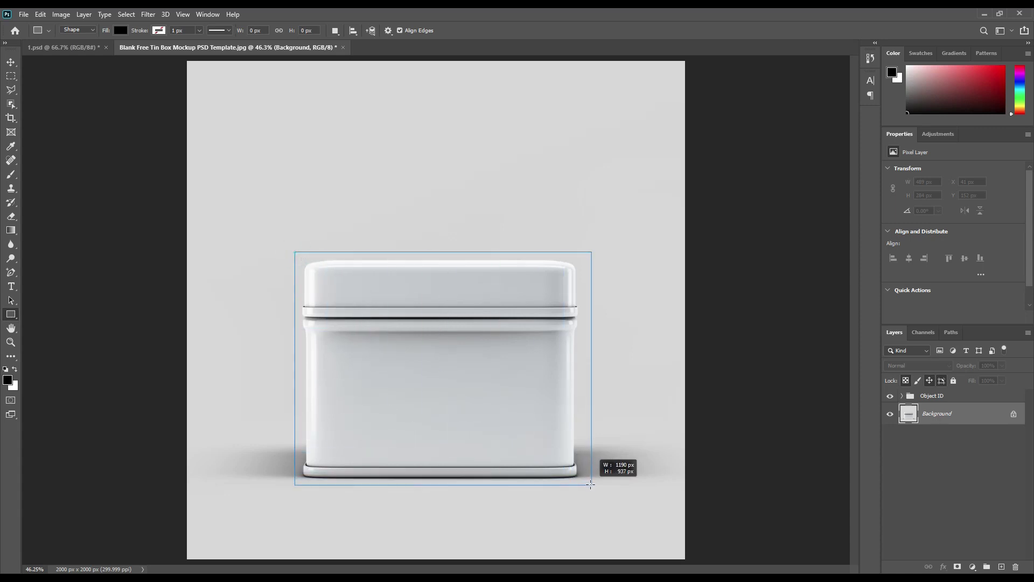
left_click_drag(590, 480, 583, 483)
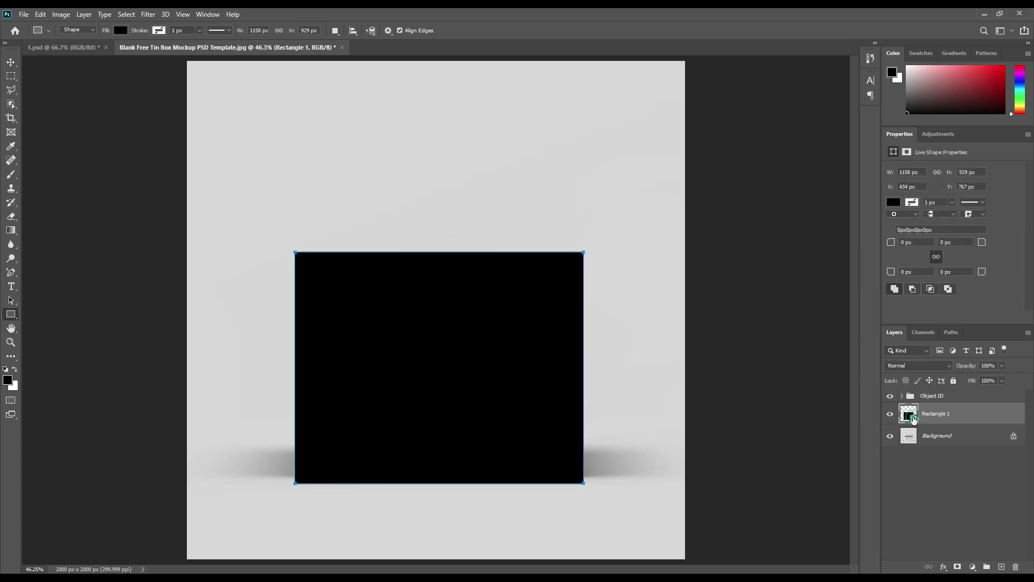
- Set Rectangle 1's fill to yellow-orange efab09 in the Color Picker
double_click(910, 416)
left_click_drag(500, 156, 506, 148)
left_click_drag(525, 275, 524, 261)
left_click(604, 132)
- Convert Rectangle 1 to a smart object and mask it to the Shape 1 tin outline
right_click(968, 406)
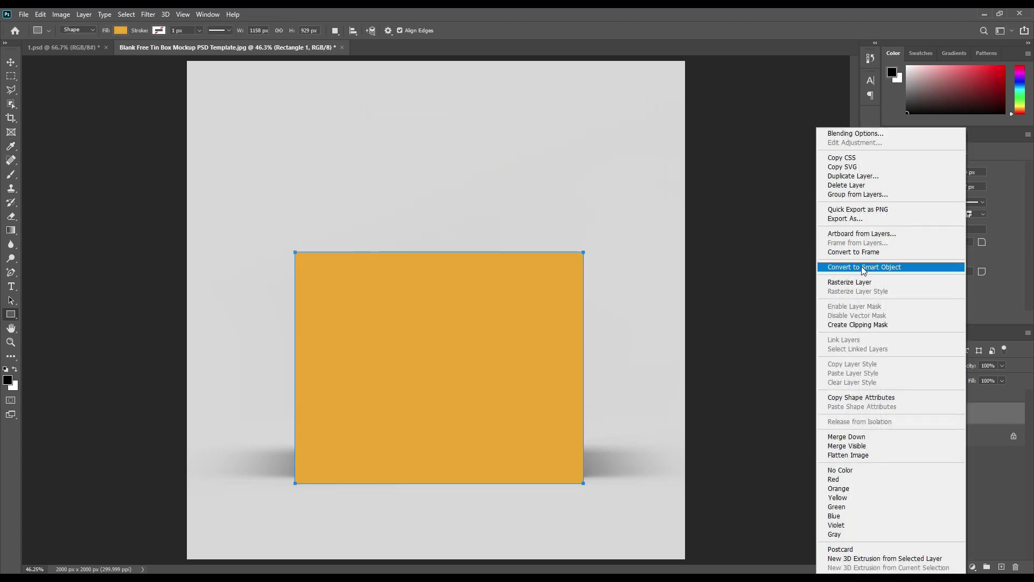
left_click(873, 267)
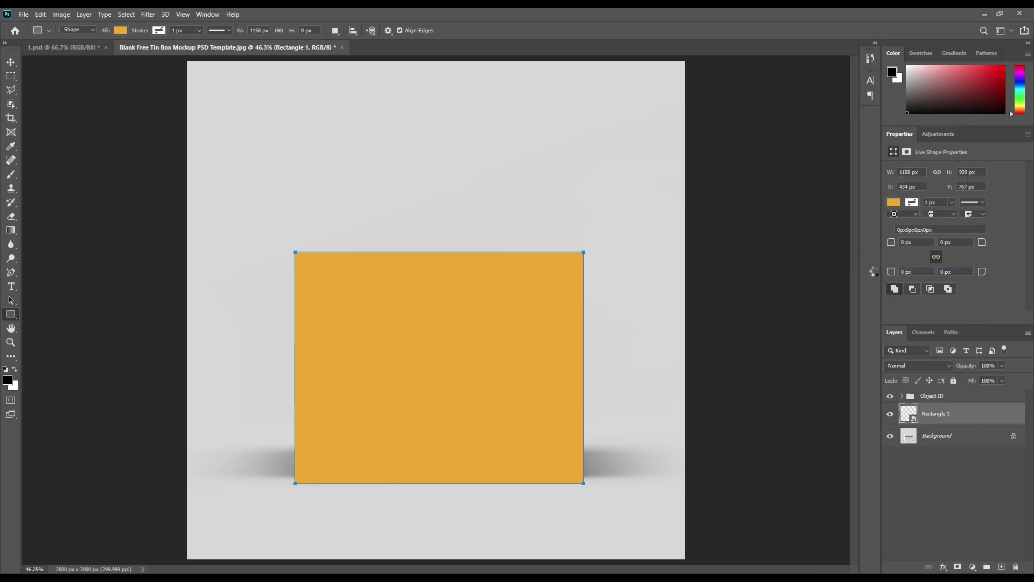
left_click(903, 397)
left_click(917, 414, "ctrl")
left_click(902, 396)
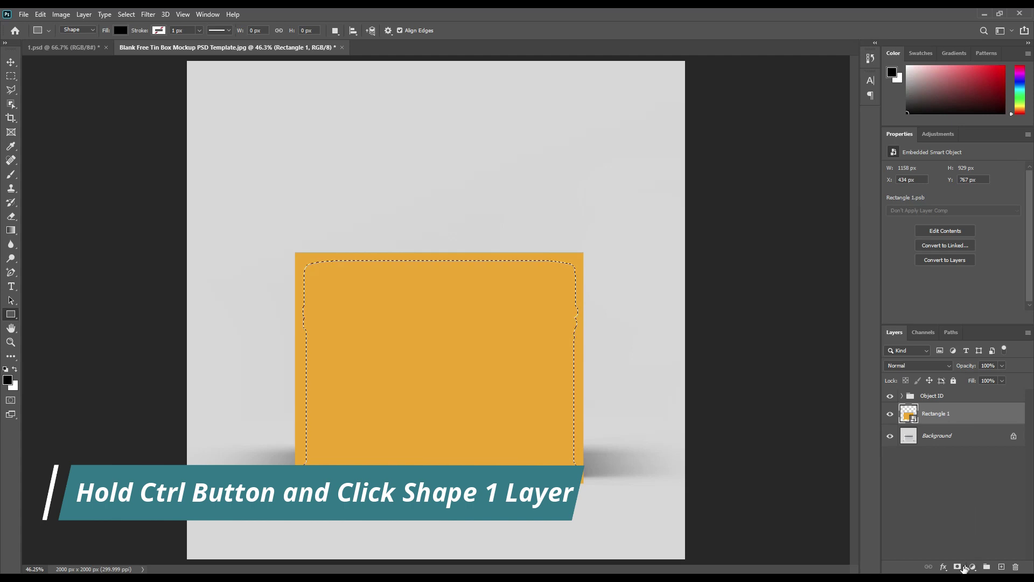
left_click(960, 566)
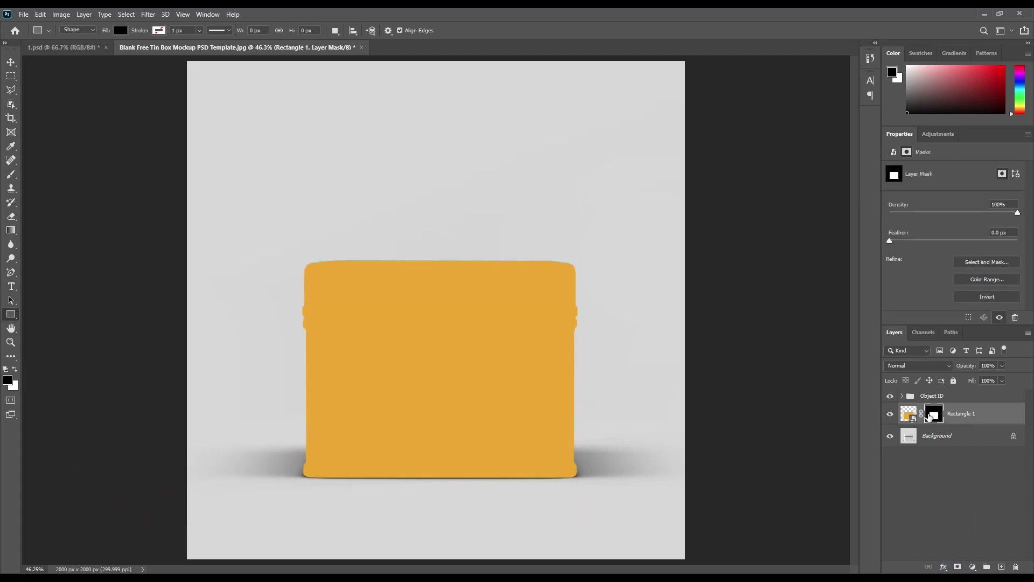
- Colour-label Rectangle 1 red, load its mask as a selection, and target Background
right_click(968, 421)
left_click(887, 481)
left_click(935, 418, "ctrl")
left_click(939, 437)
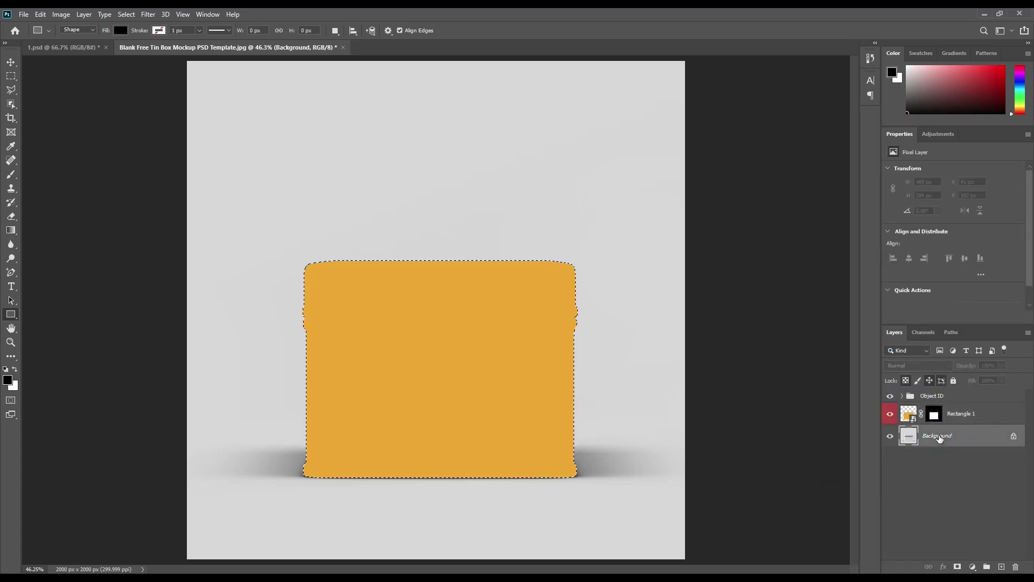
- Copy the selected tin to a new layer above Rectangle 1 and duplicate it twice
key("ctrl+j")
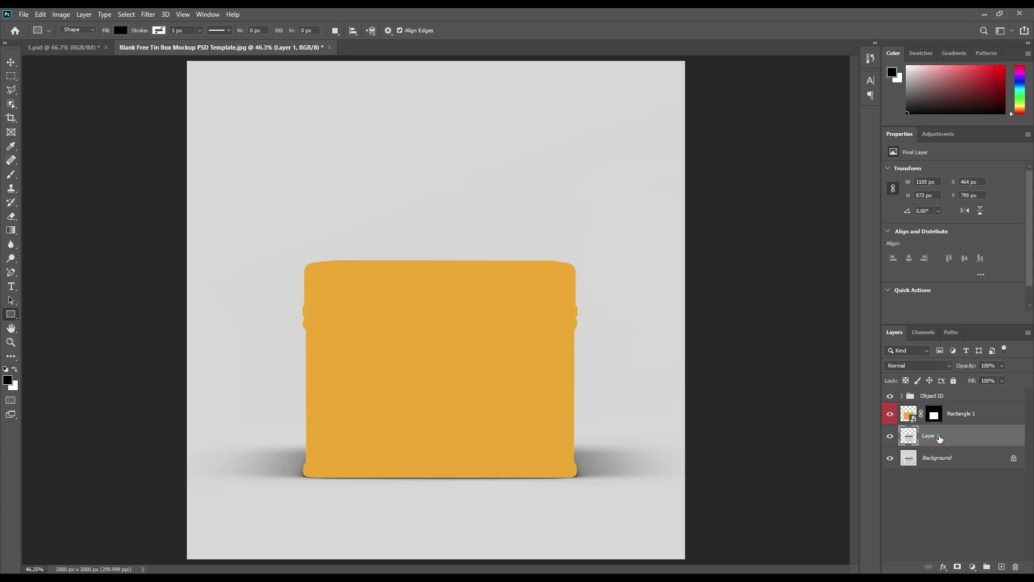
left_click_drag(940, 439, 934, 408)
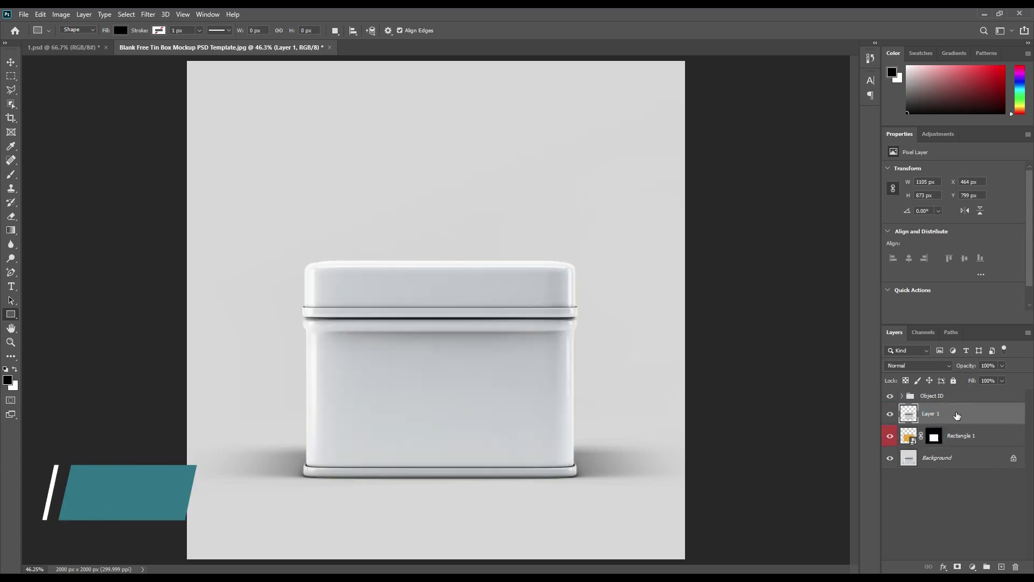
key("ctrl+j")
key("ctrl+j")
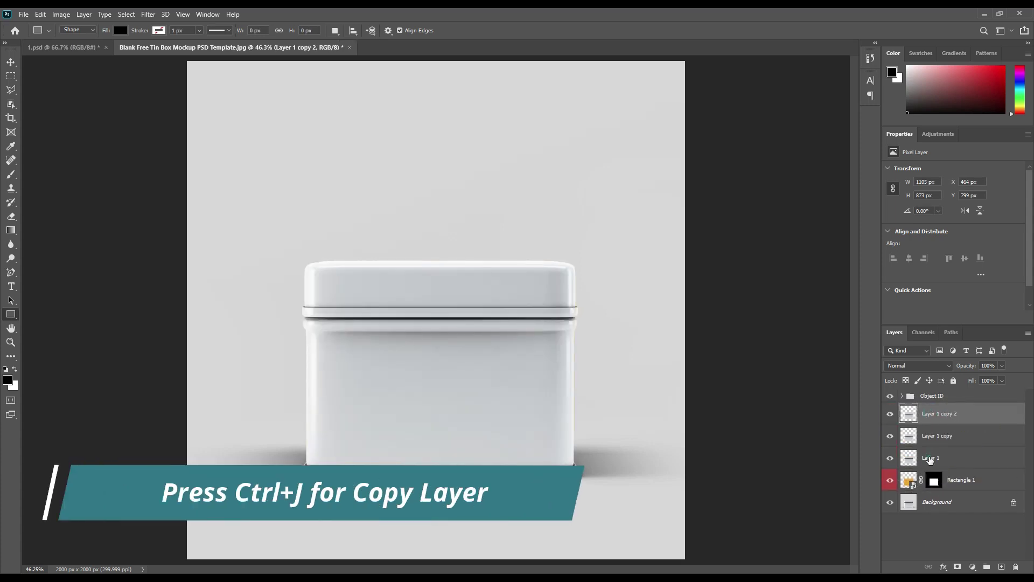
- Rename the three tin layers Shadow, Midtone and Light
double_click(930, 458)
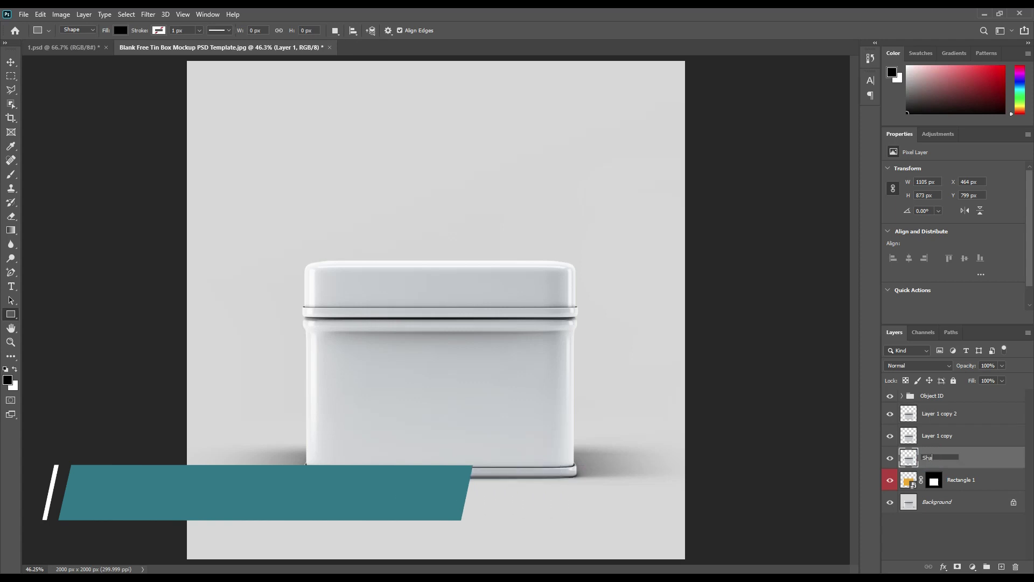
type("hadow")
key("Return")
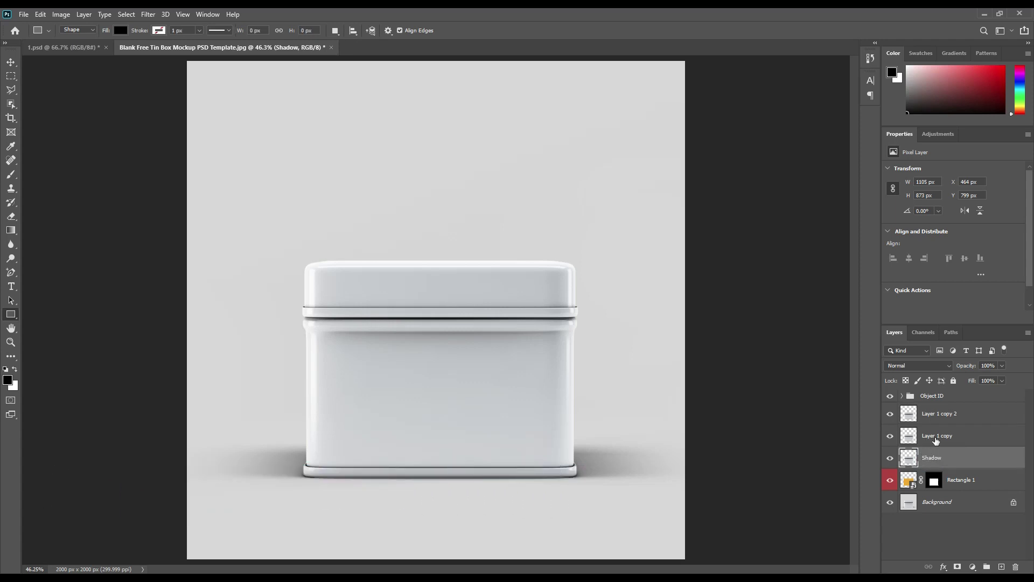
double_click(938, 436)
type("M")
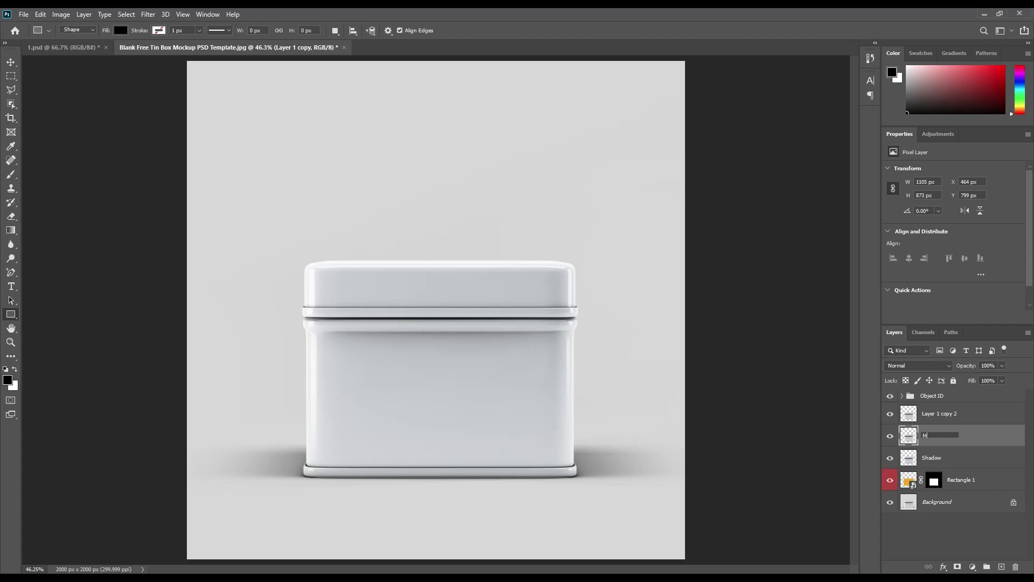
key("Return")
double_click(949, 414)
type("L")
key("Return")
- Hide Light and Midtone, and set Shadow's blend mode to Linear Burn
left_click(890, 413)
left_click(890, 435)
left_click(931, 457)
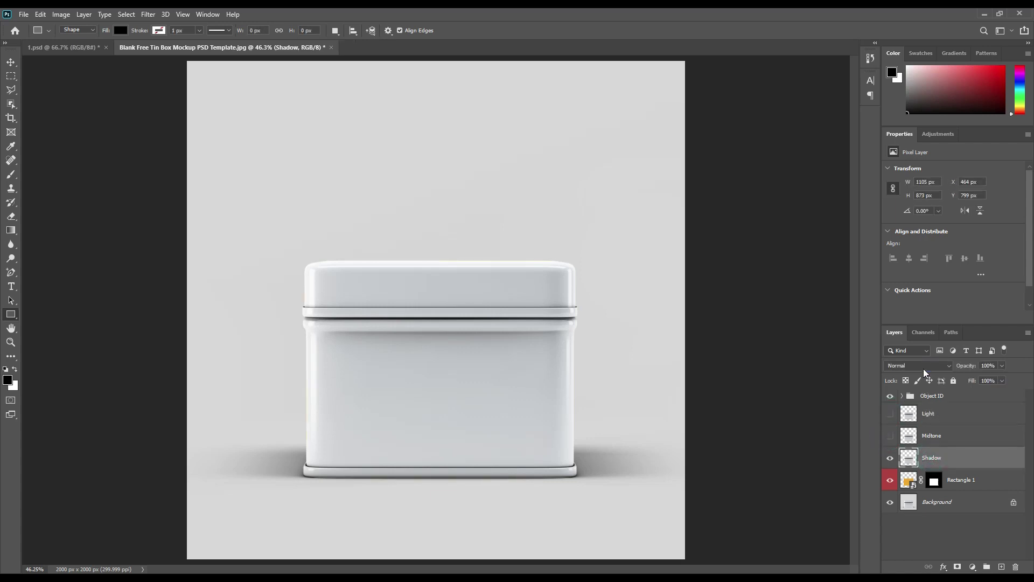
left_click(918, 365)
left_click(910, 362)
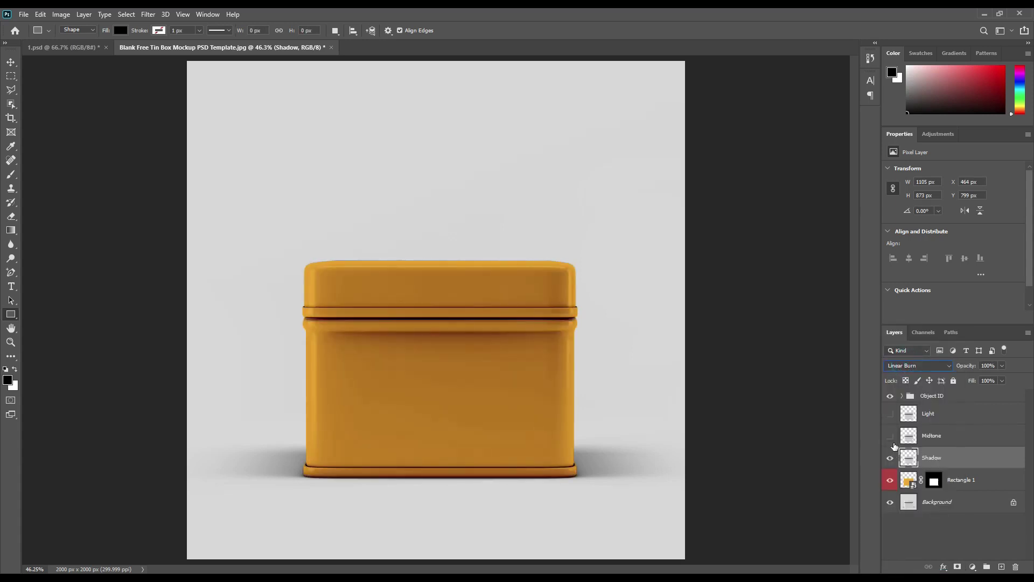
- Show Midtone again and set its blend mode to Linear Dodge (Add)
left_click(931, 435)
left_click(889, 435)
left_click(919, 365)
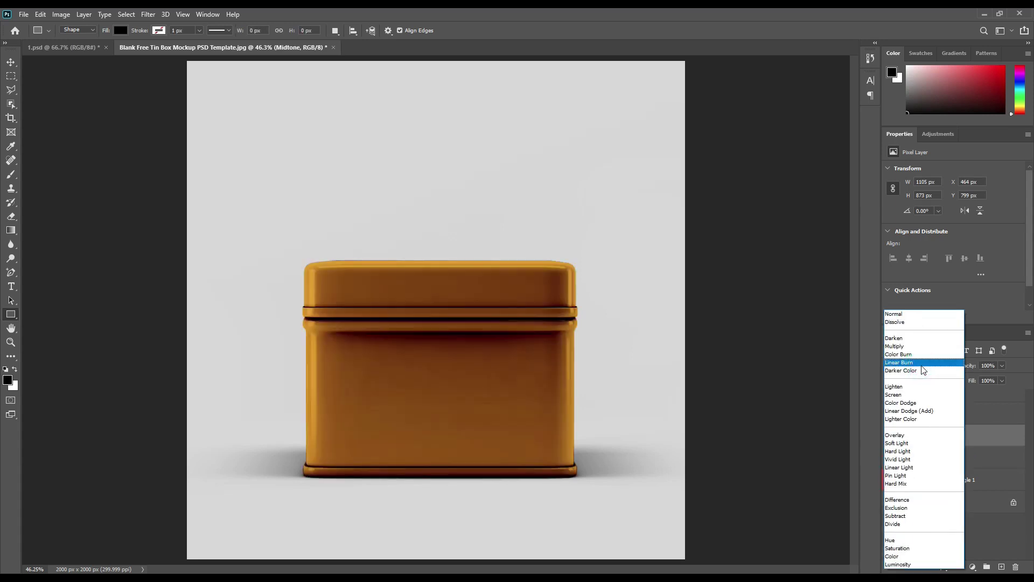
left_click(908, 410)
left_click(65, 14)
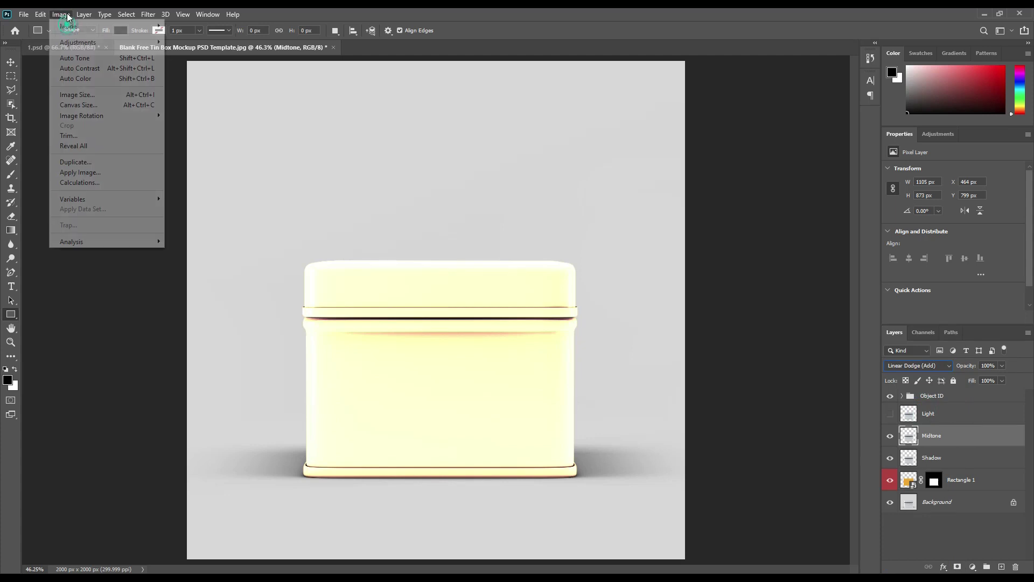
mouse_move(77, 42)
left_click(215, 48)
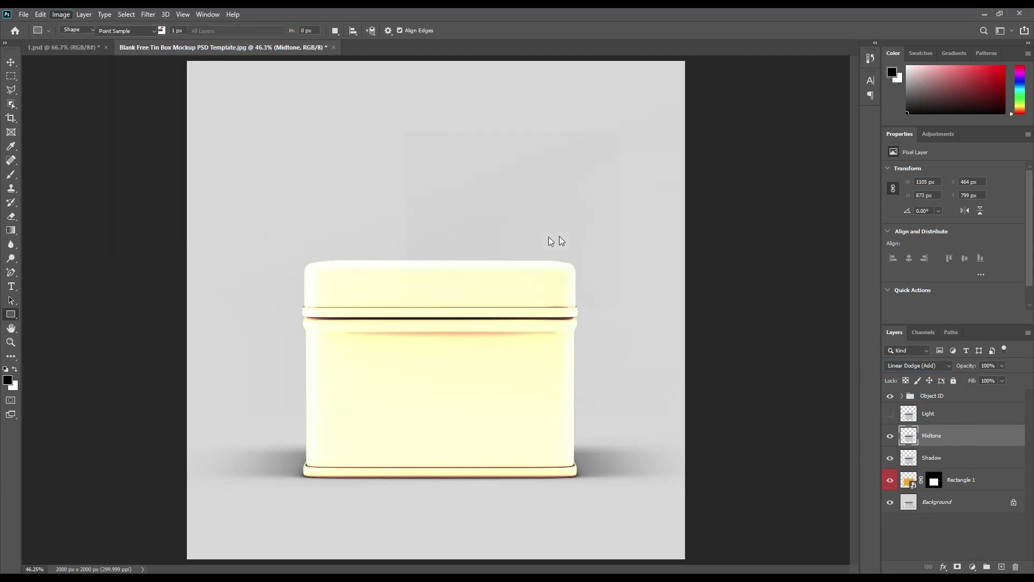
- Apply Levels to Midtone with input black 198 and output white 56, then show Light
left_click_drag(416, 238, 521, 241)
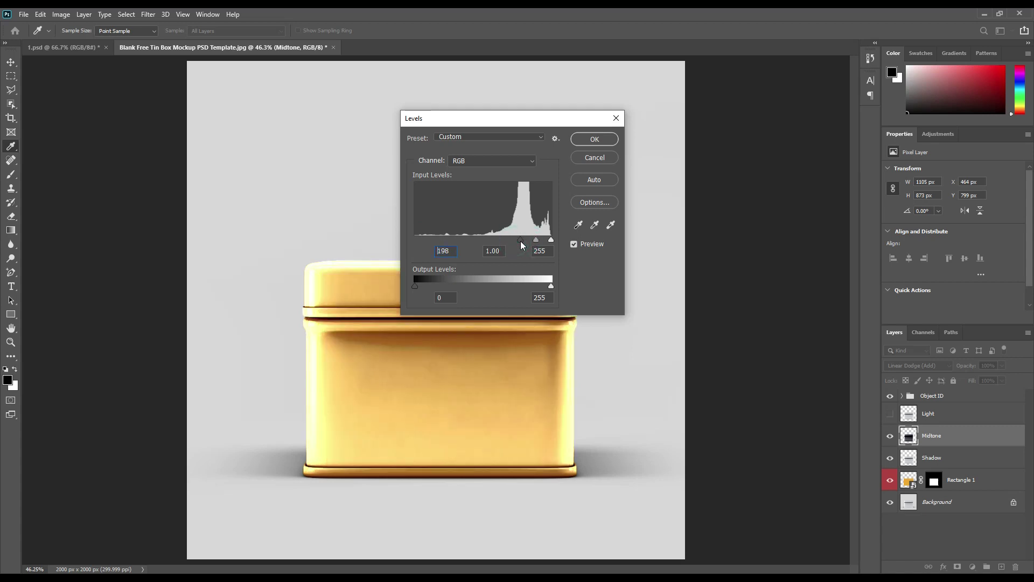
left_click_drag(550, 286, 445, 286)
left_click(592, 138)
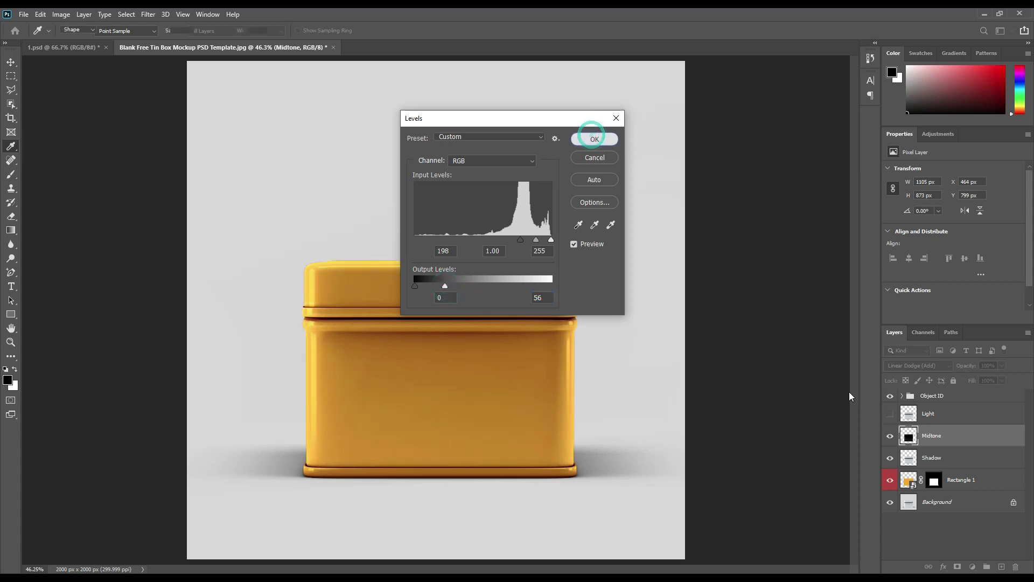
left_click(890, 413)
left_click(934, 413)
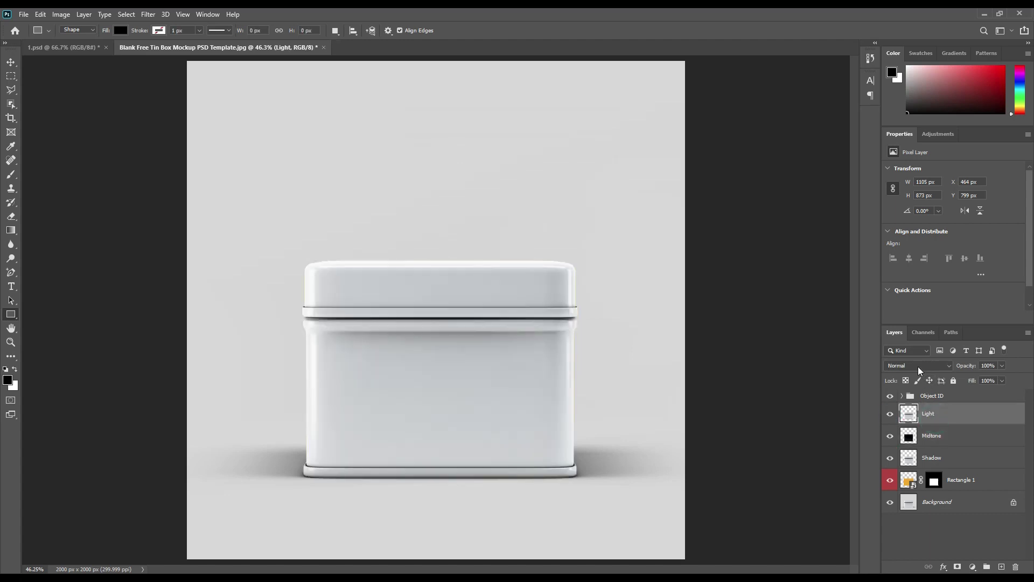
- Set Light to Screen blend and apply Levels with input black 238 and output white 204
left_click(918, 367)
left_click(896, 393)
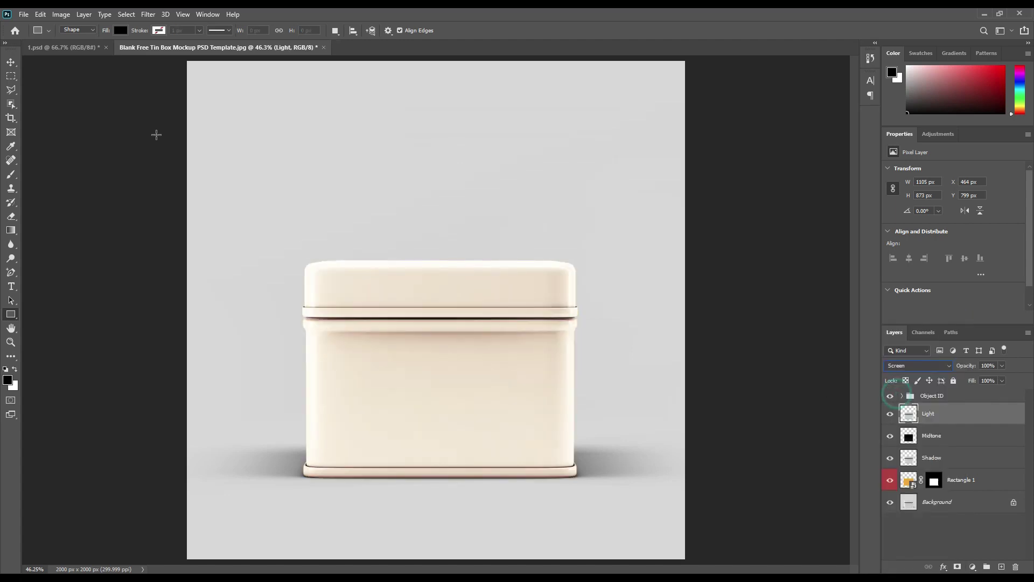
left_click(61, 14)
left_click(86, 41)
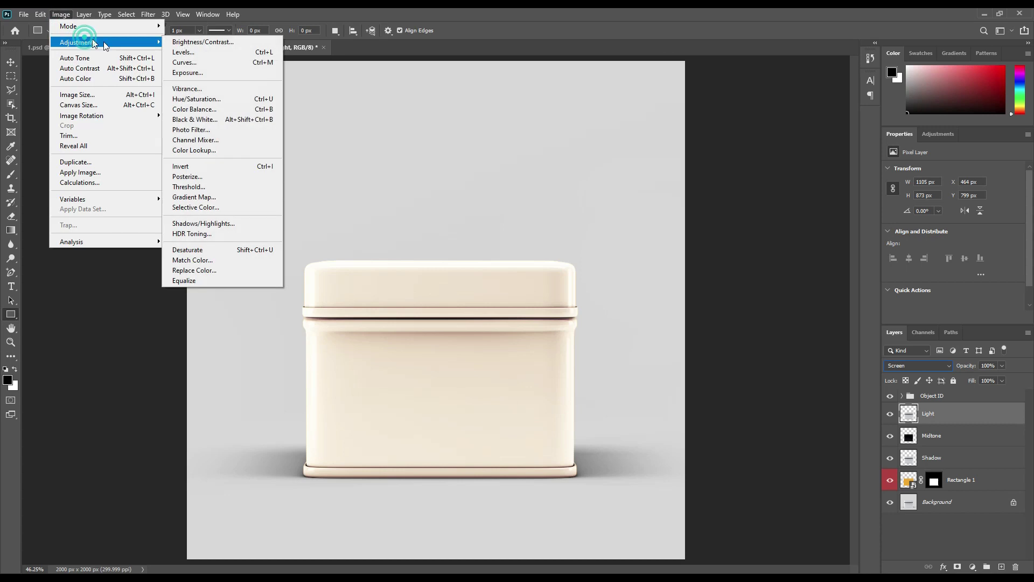
left_click(194, 52)
left_click_drag(416, 239, 543, 240)
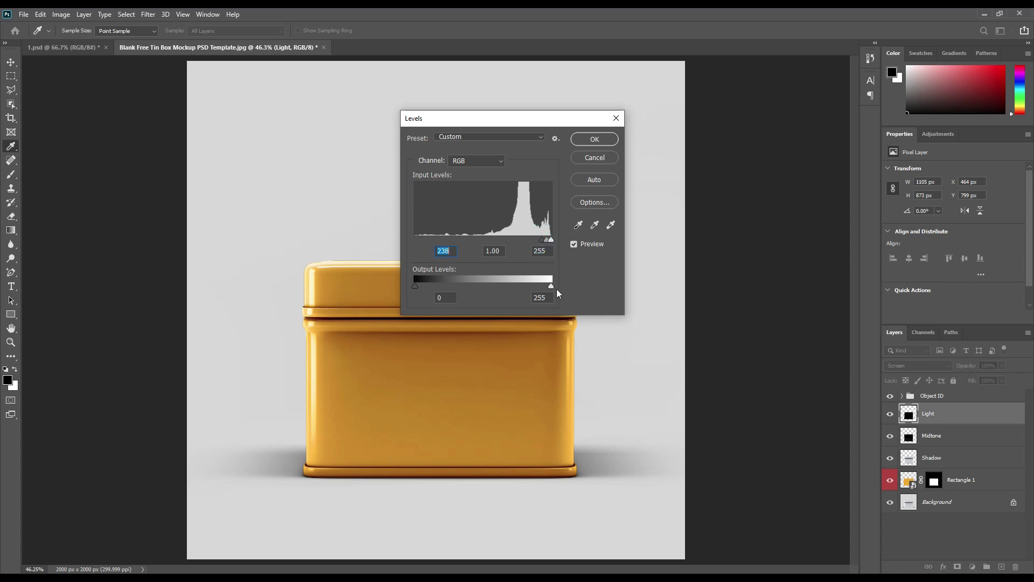
left_click_drag(550, 286, 510, 285)
left_click(594, 139)
key("u")
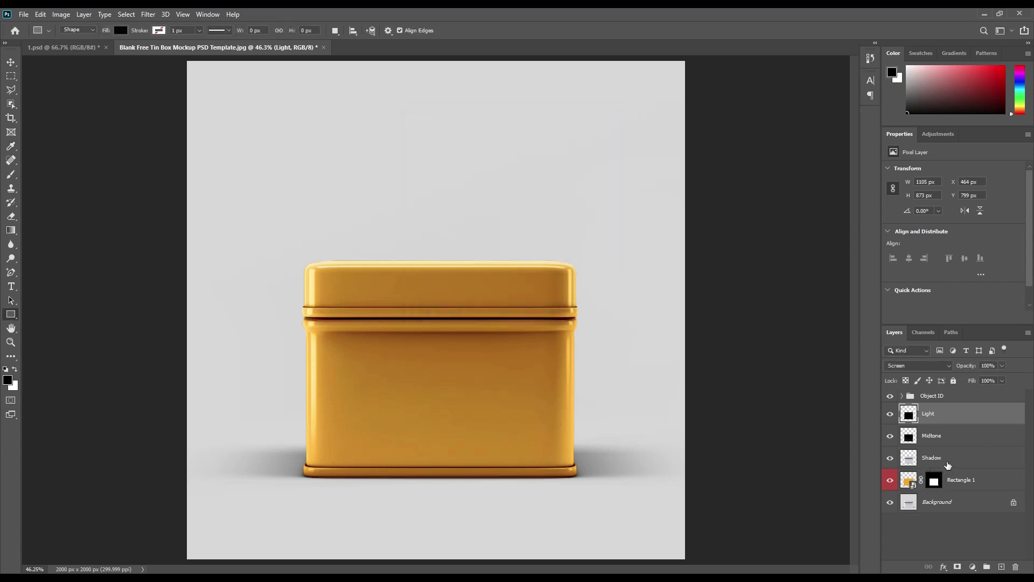
- Group Light, Midtone and Shadow into a new group named FX
left_click(957, 459)
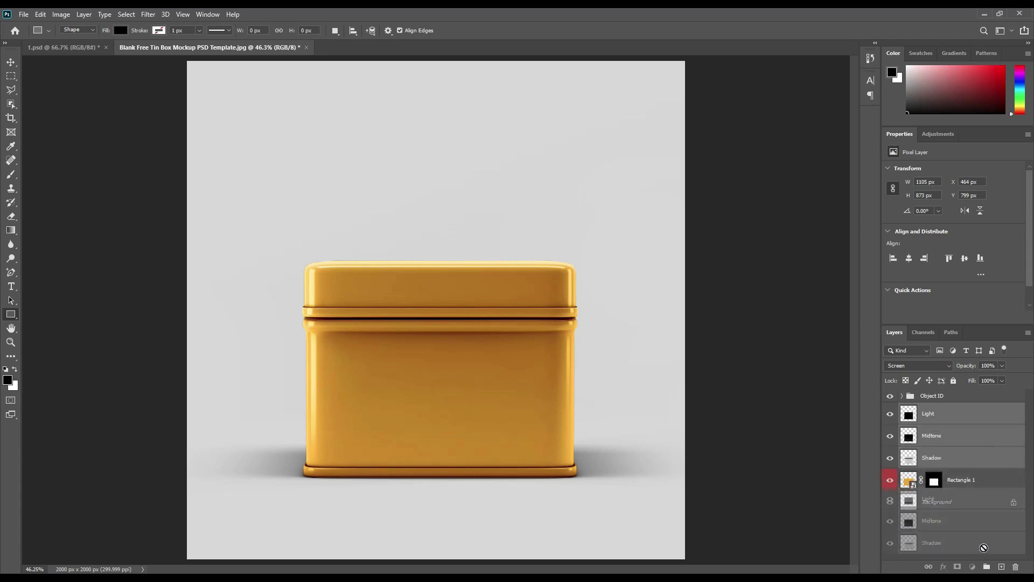
left_click_drag(978, 456, 987, 566)
double_click(930, 409)
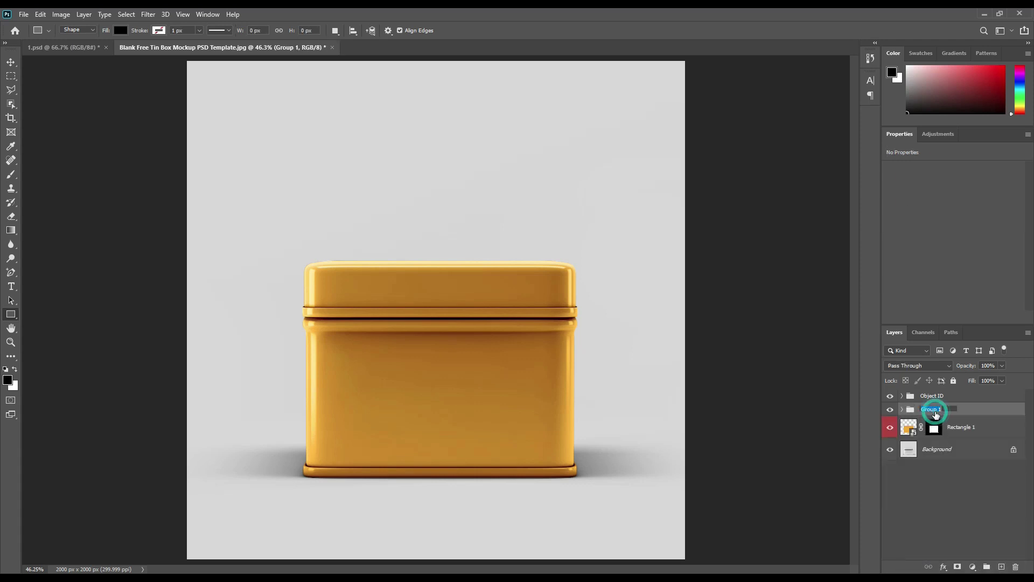
type("FX")
key("Return")
- In the label's smart object, move the 100+ BRANDING heading and tagline, and enlarge the text
double_click(914, 429)
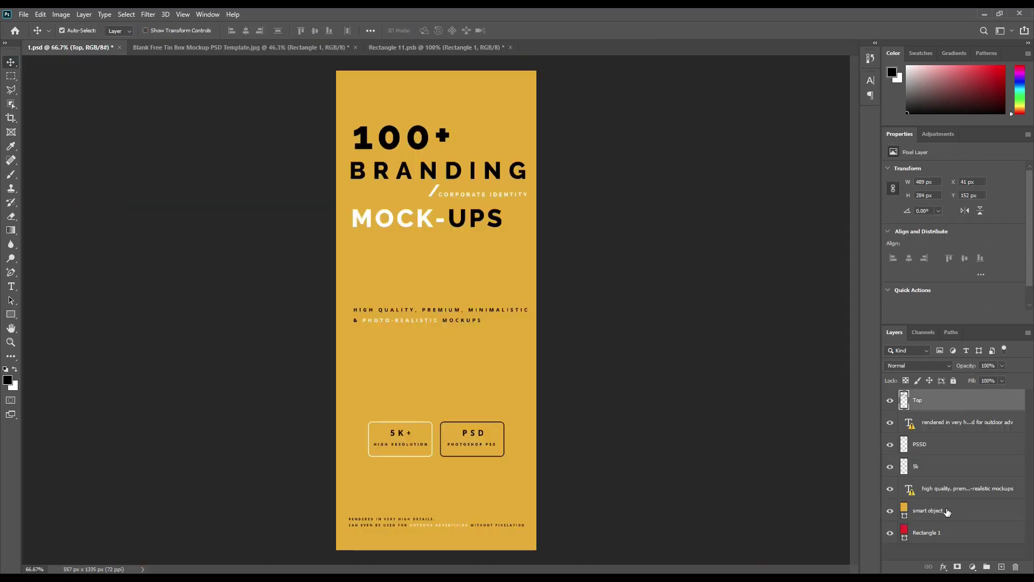
left_click_drag(947, 512, 487, 345)
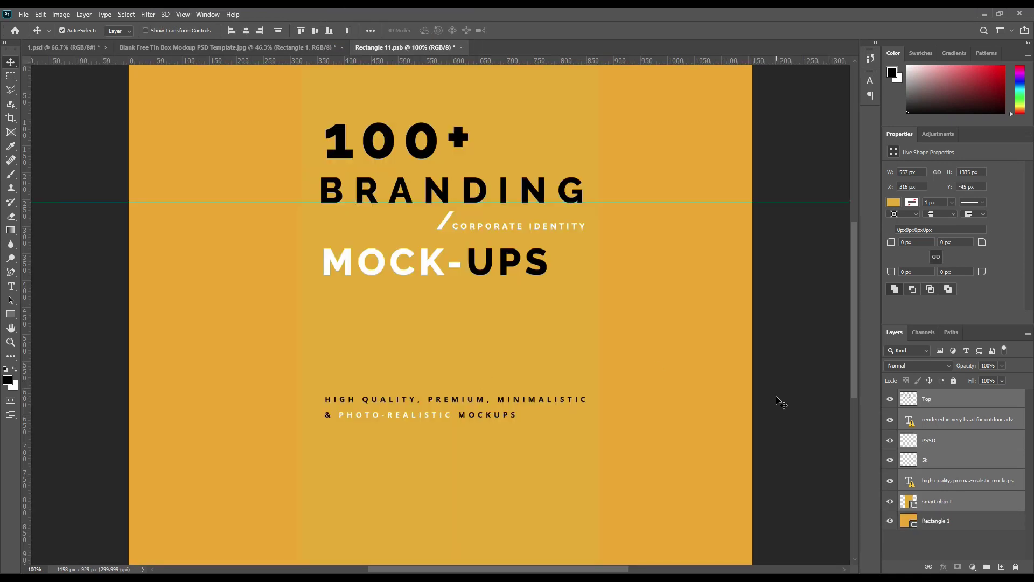
key("Escape")
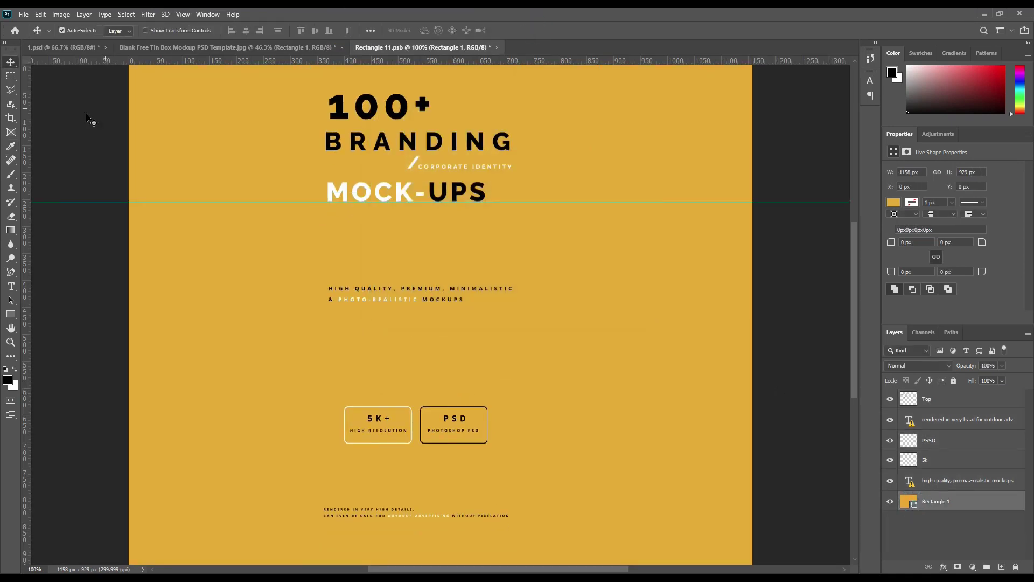
left_click_drag(447, 145, 322, 268)
left_click_drag(498, 290, 491, 473)
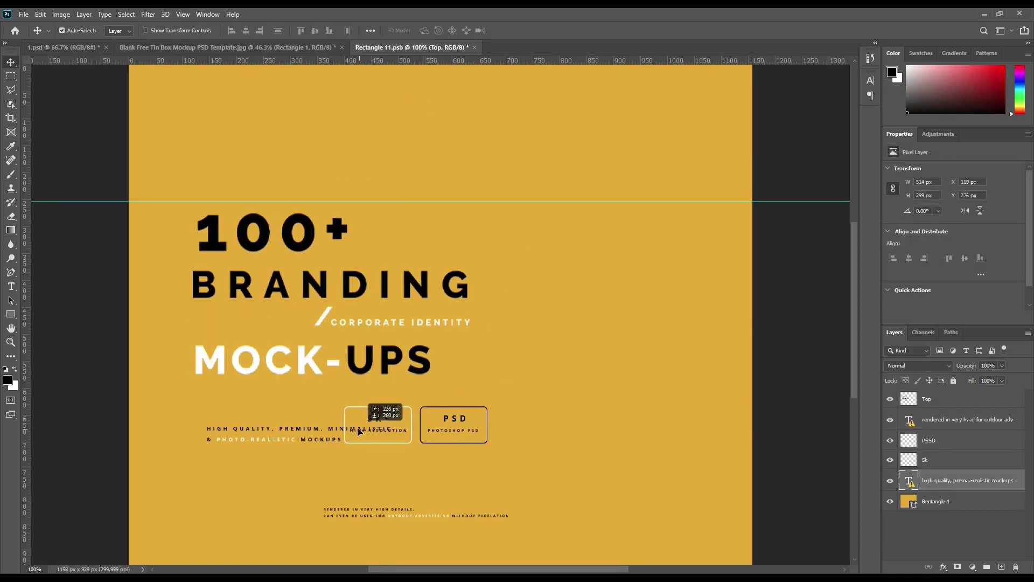
left_click(588, 249)
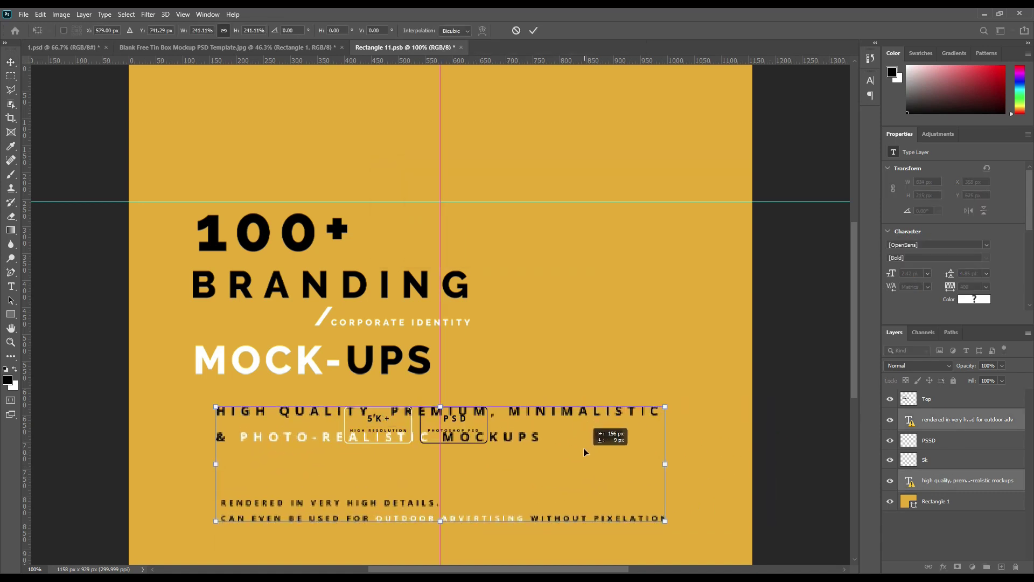
- Move the 5K and PSD boxes right and enlarge them to about 204%
left_click(466, 425)
left_click(378, 423, "shift")
left_click_drag(378, 422, 589, 282)
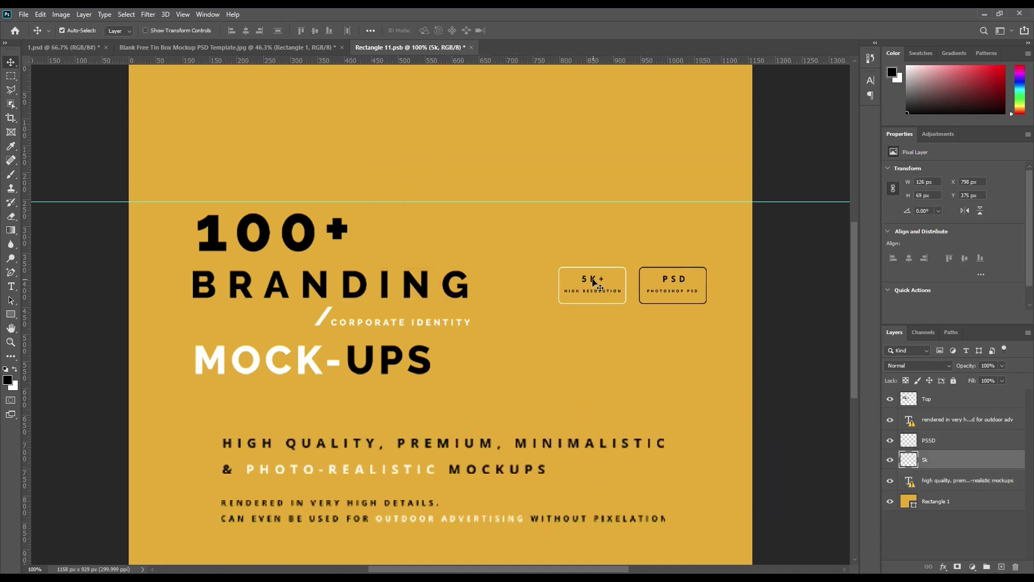
key("ctrl+t")
left_click_drag(703, 244, 656, 327)
key("Return")
- Save the label and check the updated tin box mockup
left_click(23, 14)
left_click(33, 144)
left_click(226, 47)
left_click(403, 47)
- Resize and re-centre the whole label layout, then save it to update the mockup
left_click(936, 477)
left_click(927, 398, "shift")
left_click(493, 247)
key("ctrl+t")
key("Return")
key("ctrl+s")
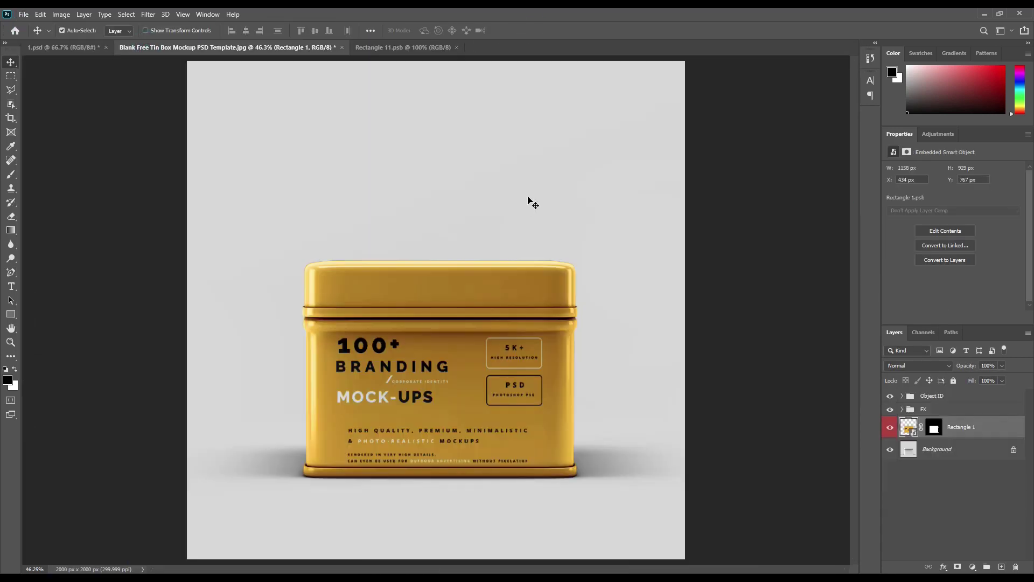
- Add a Solid Color fill above the Background in the tin's gold dfa91c, blended in Linear Burn
left_click(754, 286)
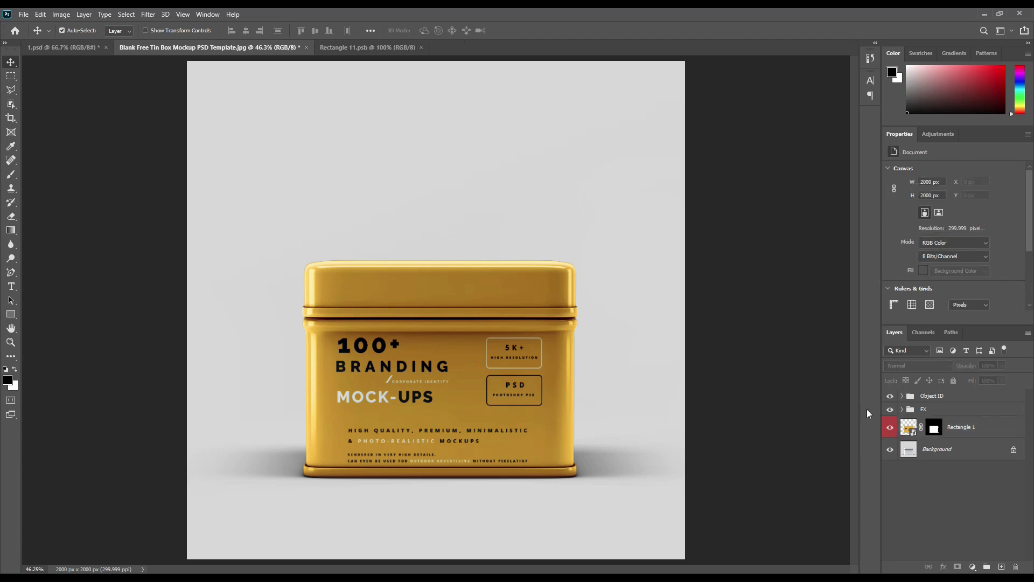
left_click(943, 450)
left_click(972, 566)
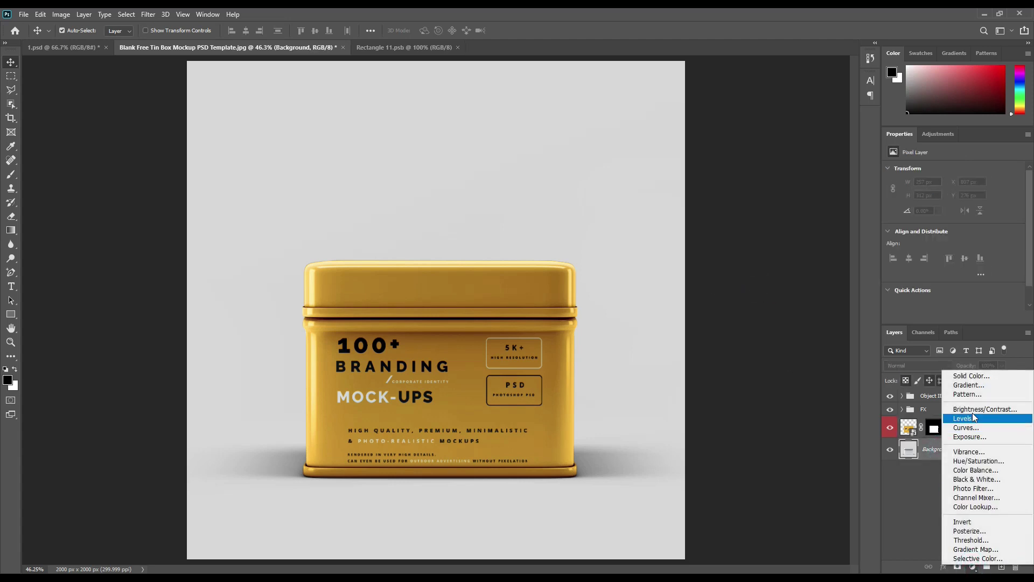
left_click(975, 375)
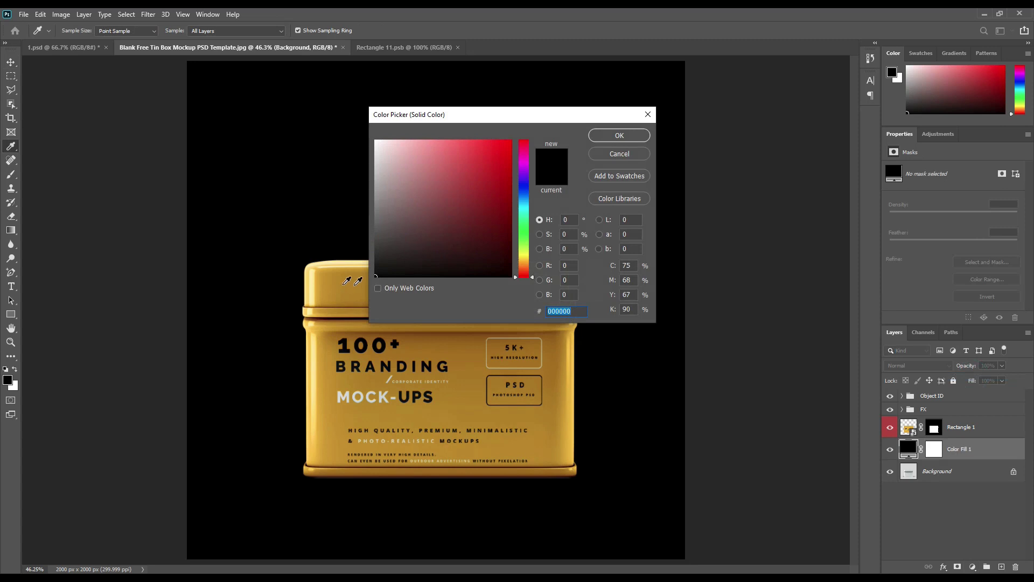
left_click(318, 278)
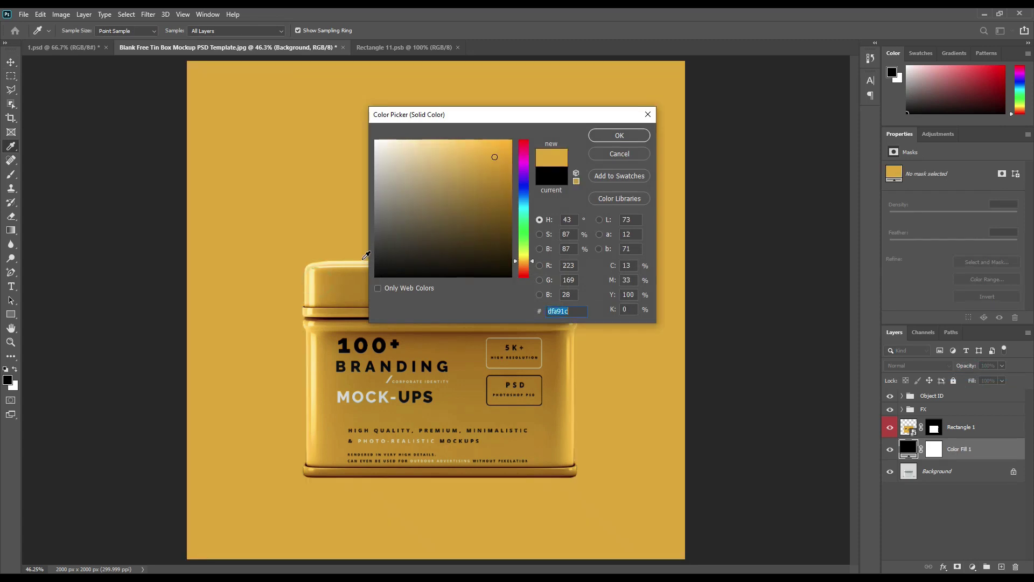
left_click(602, 137)
left_click(927, 366)
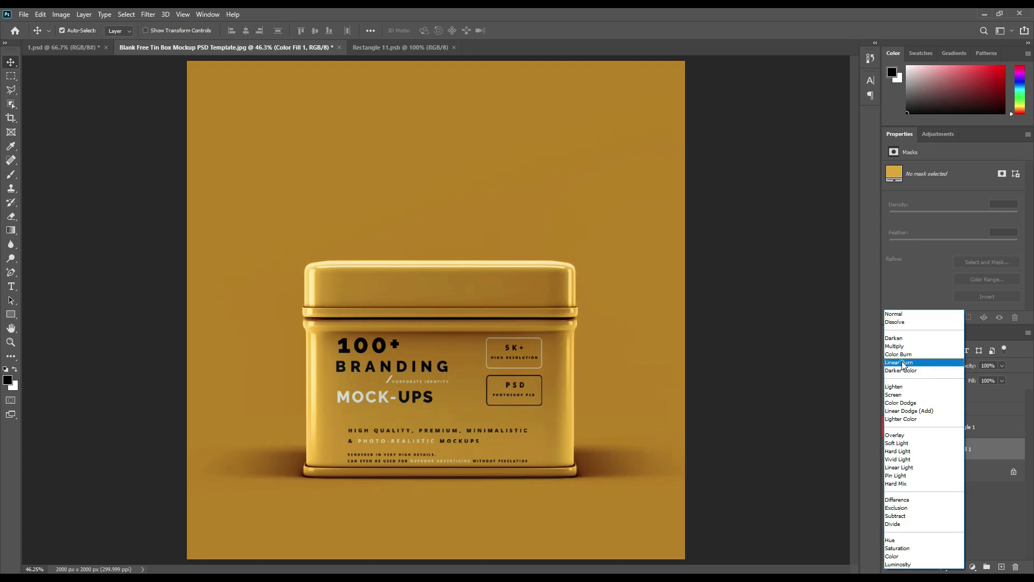
left_click(903, 363)
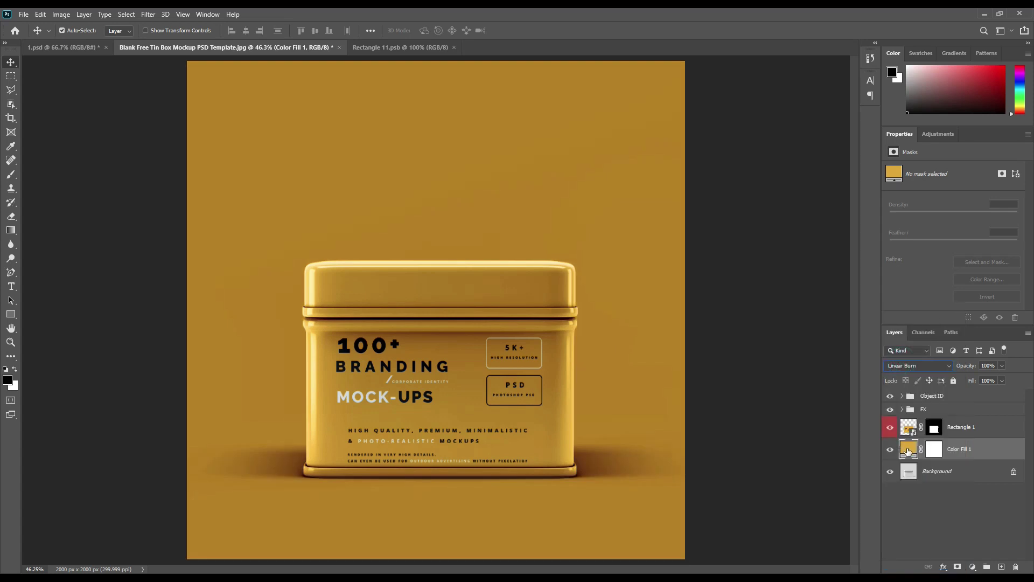
- Add a radial Gradient fill layer with its left colour stop set to white
left_click(973, 567)
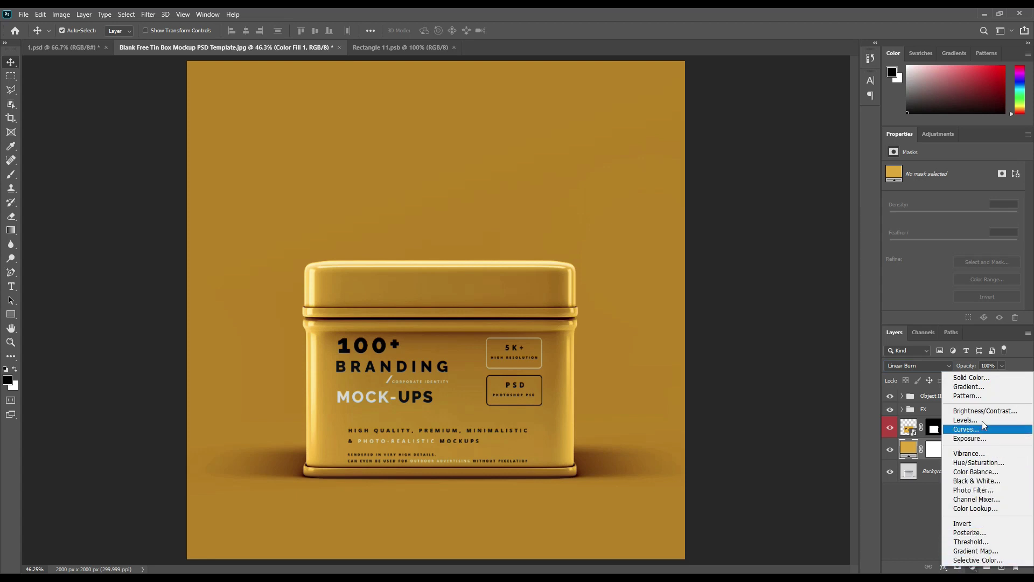
left_click(980, 387)
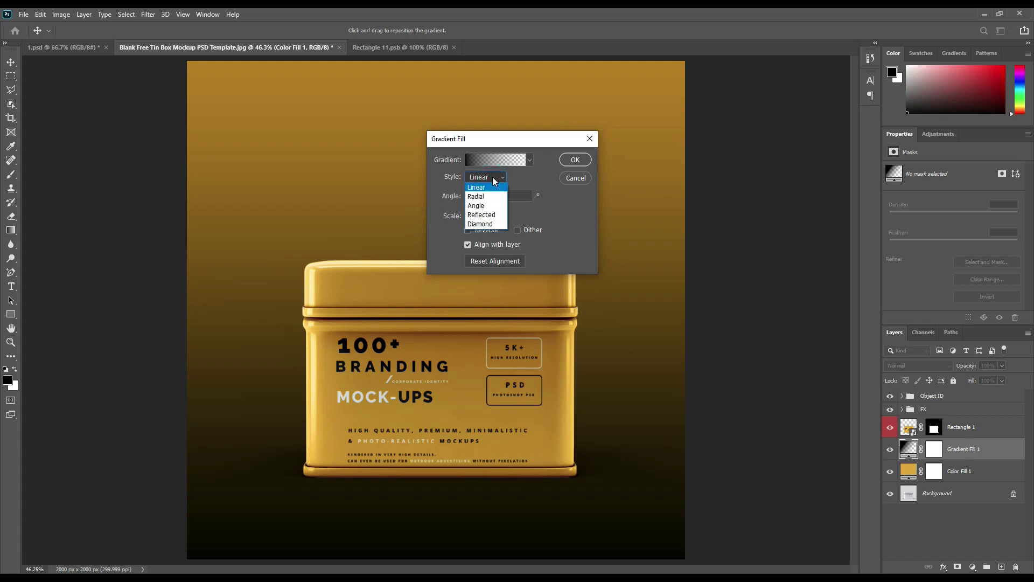
left_click(483, 196)
left_click(496, 159)
left_click(401, 293)
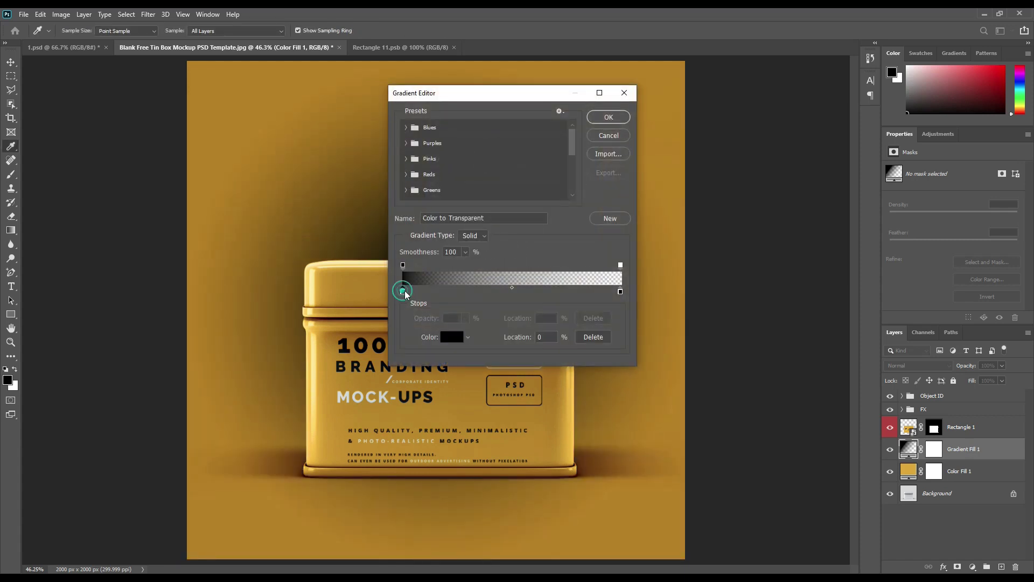
left_click(450, 337)
left_click_drag(389, 152, 376, 140)
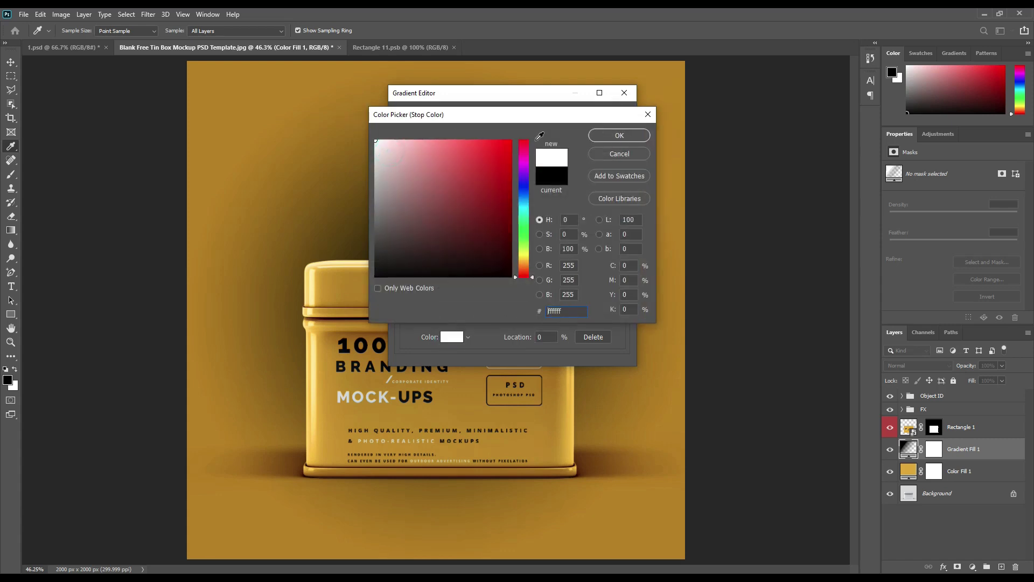
left_click(614, 135)
- Set the gradient's right stop to pale yellow #ffdc64 and accept the gradient
left_click(620, 291)
left_click(451, 336)
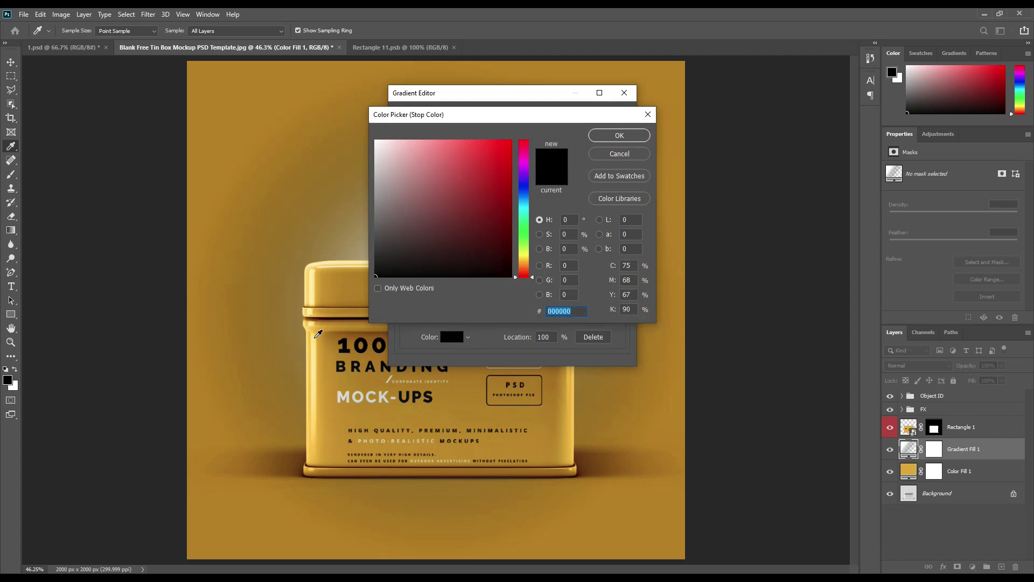
left_click(317, 335)
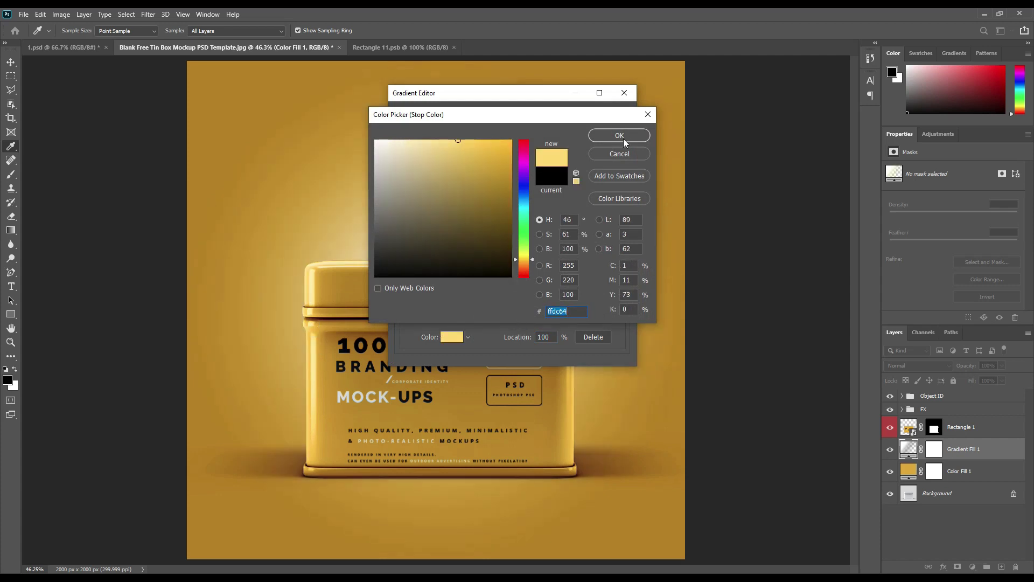
left_click(624, 139)
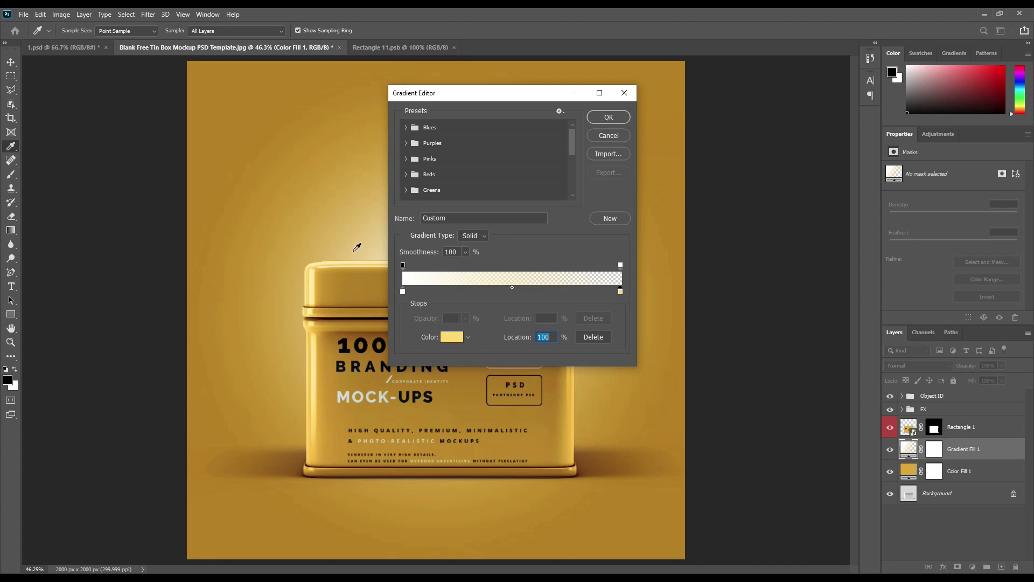
left_click(605, 116)
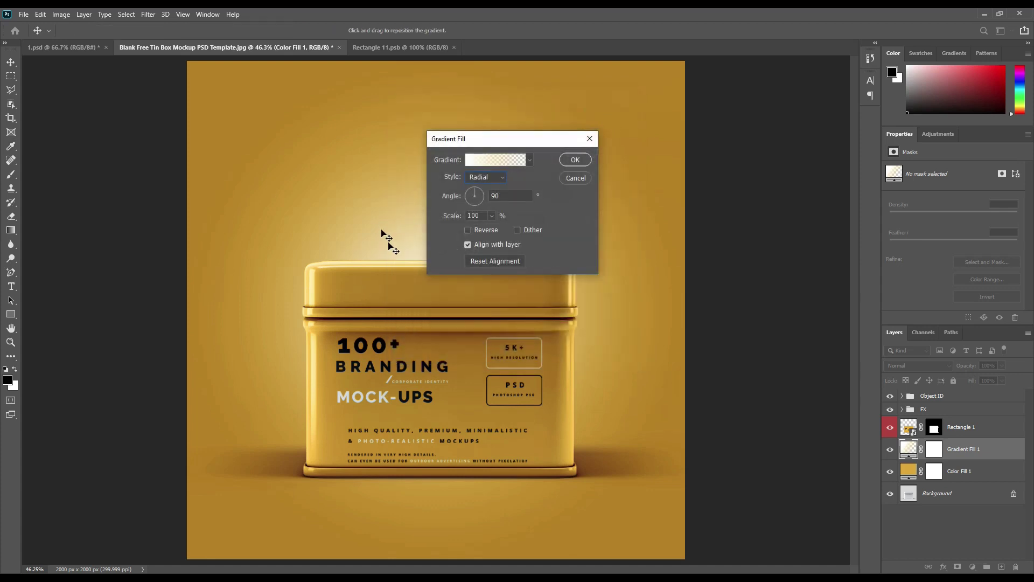
- Scale the radial glow to 341% and drag its bright centre into the top-left corner
left_click_drag(370, 234, 226, 89)
left_click_drag(496, 228, 503, 228)
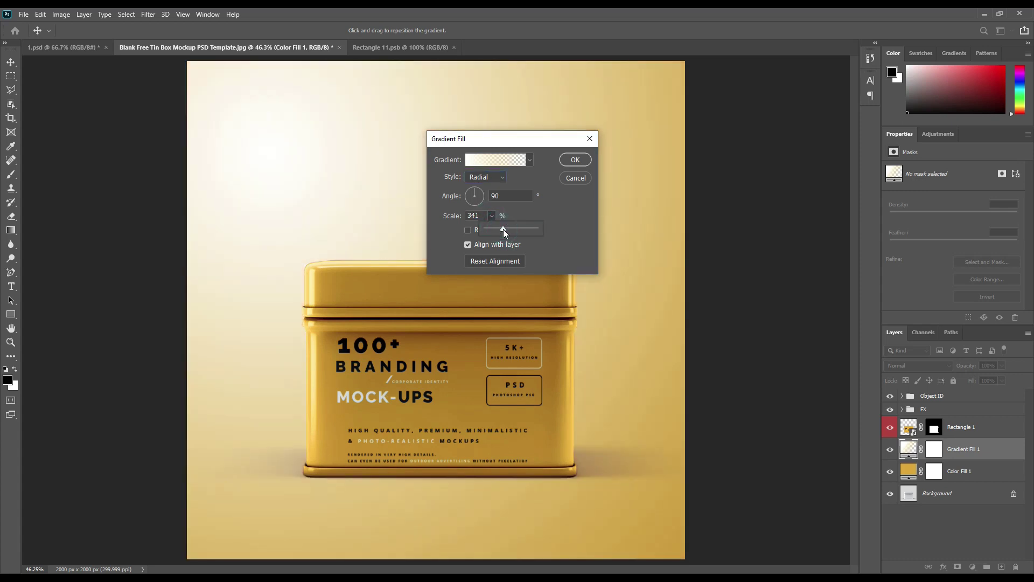
left_click_drag(330, 224, 259, 154)
left_click_drag(320, 200, 275, 149)
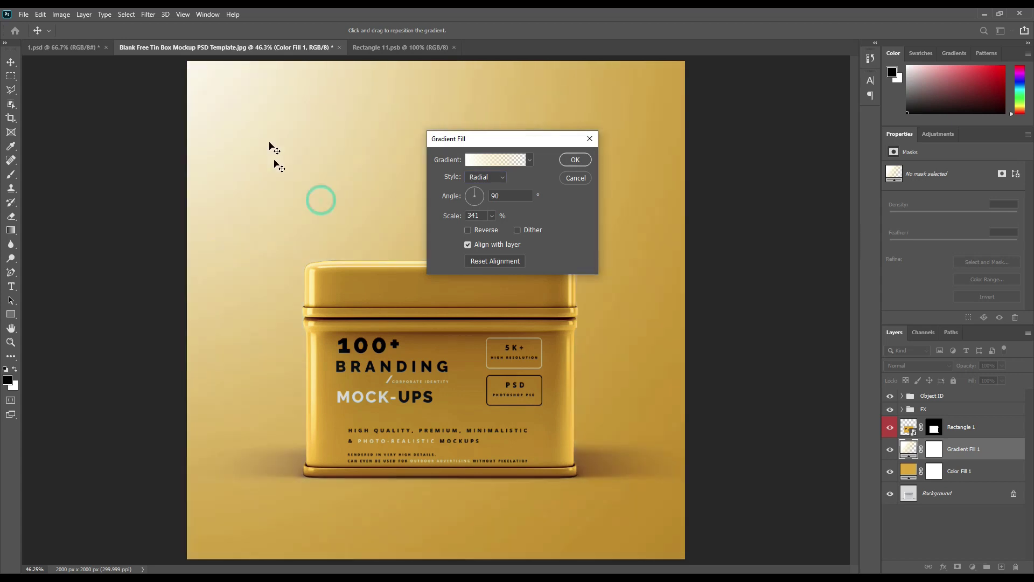
mouse_move(290, 197)
left_mouse_down()
mouse_move(273, 152)
mouse_move(291, 150)
left_mouse_up()
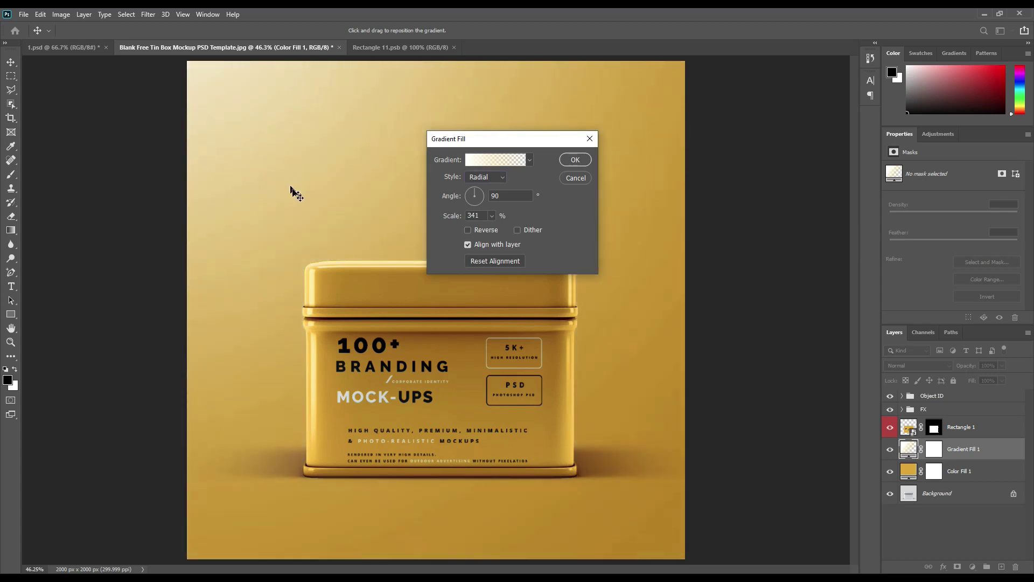
mouse_move(291, 185)
left_mouse_down()
mouse_move(281, 168)
mouse_move(318, 164)
left_mouse_up()
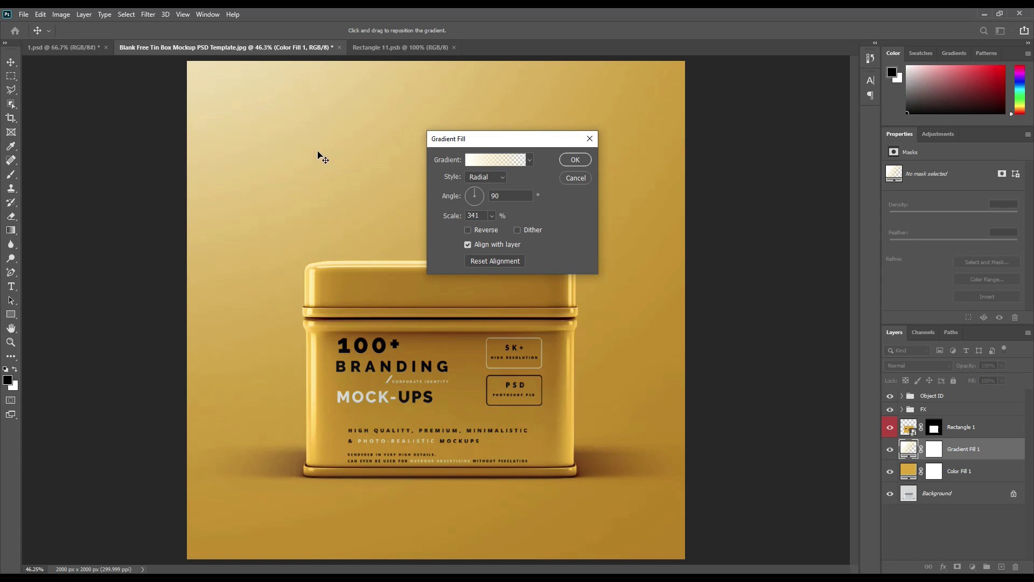
left_click(574, 159)
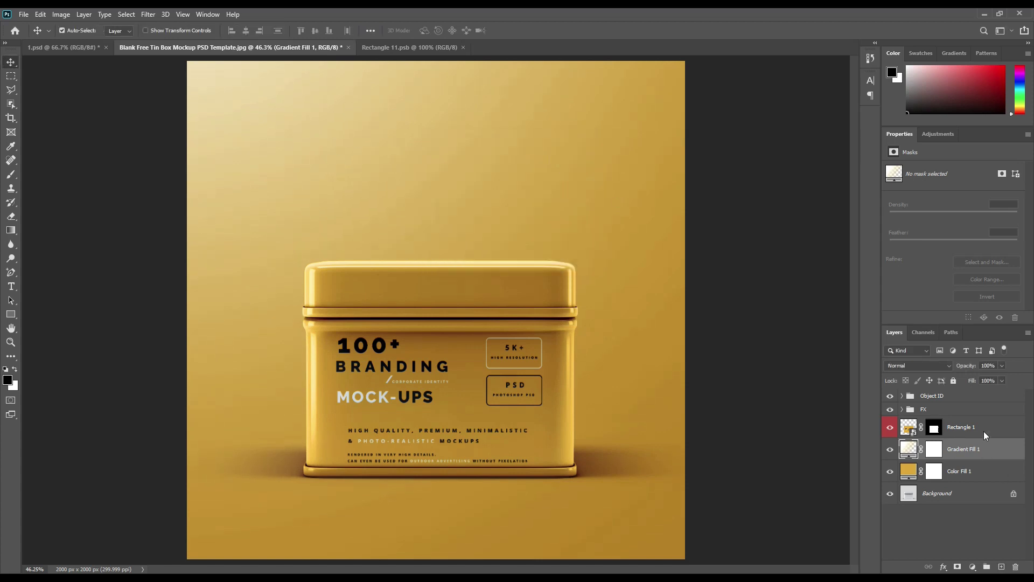
- Lower Gradient Fill 1's opacity to 63% and deselect the layer
left_click_drag(978, 366, 958, 367)
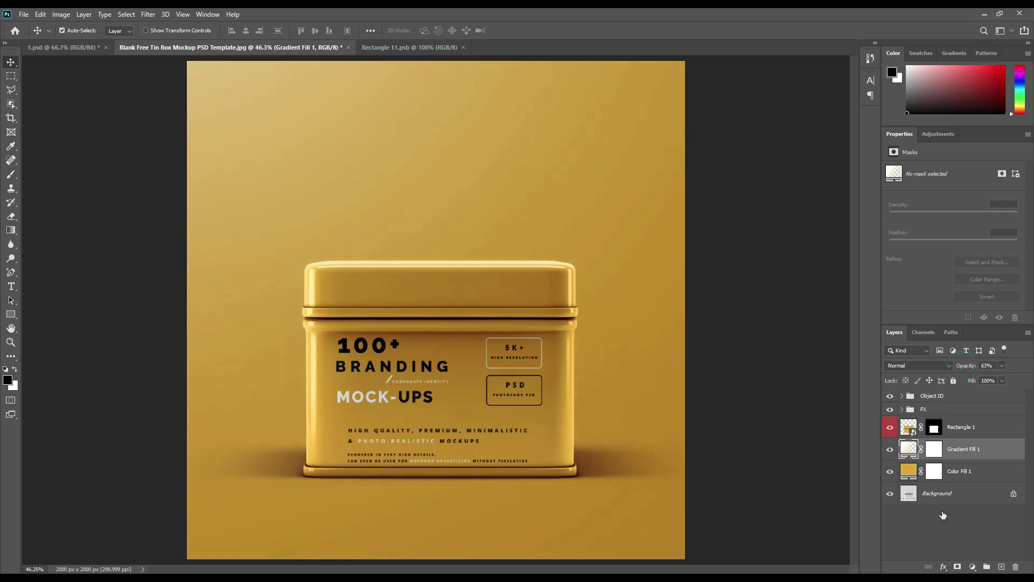
left_click(937, 538)
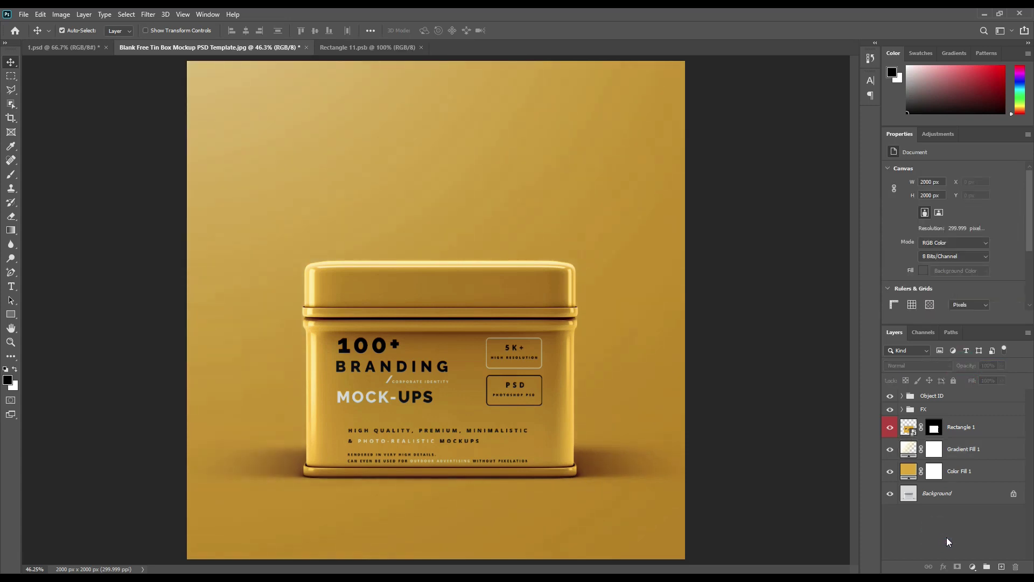